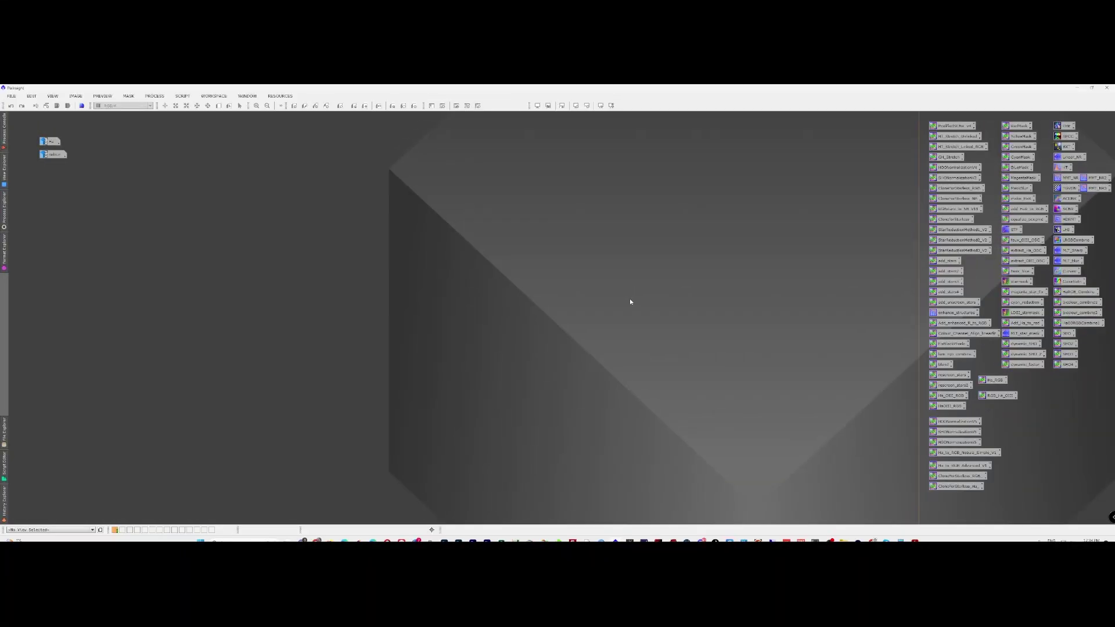
Open the M51 colour image centred on screen, keeping the Rosette H-alpha image iconized.
double_click(48, 143)
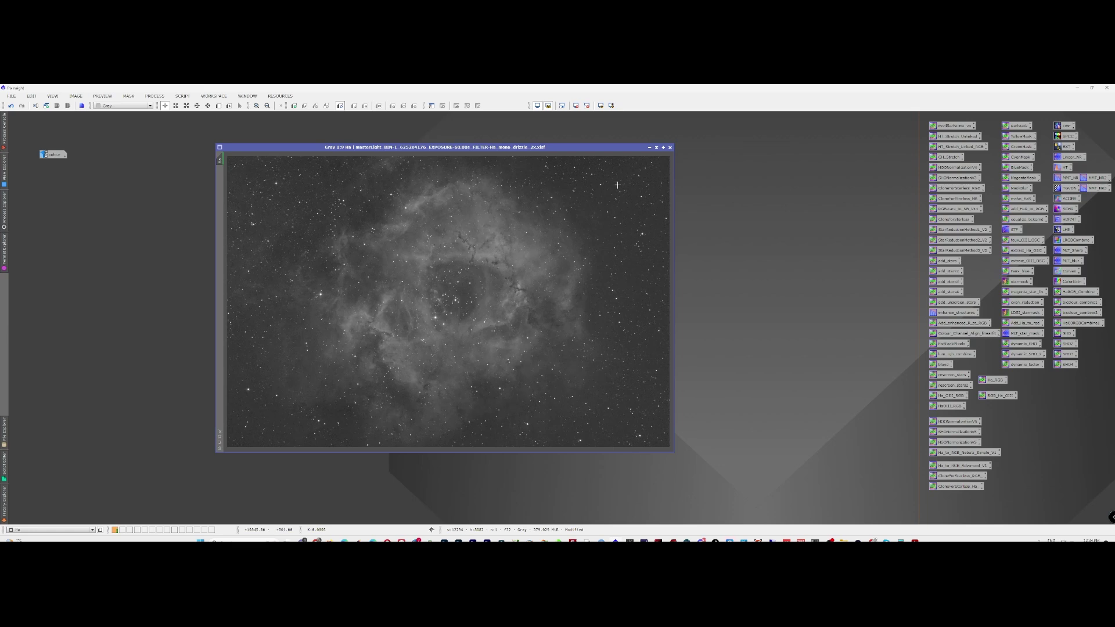
left_click(649, 147)
double_click(55, 154)
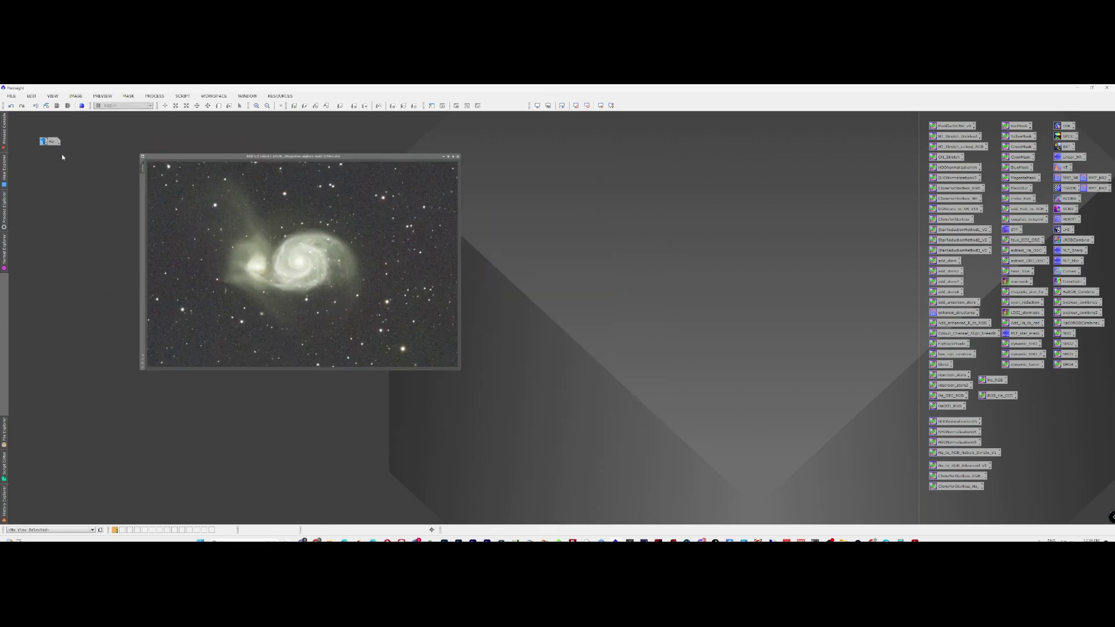
left_click_drag(459, 158, 492, 160)
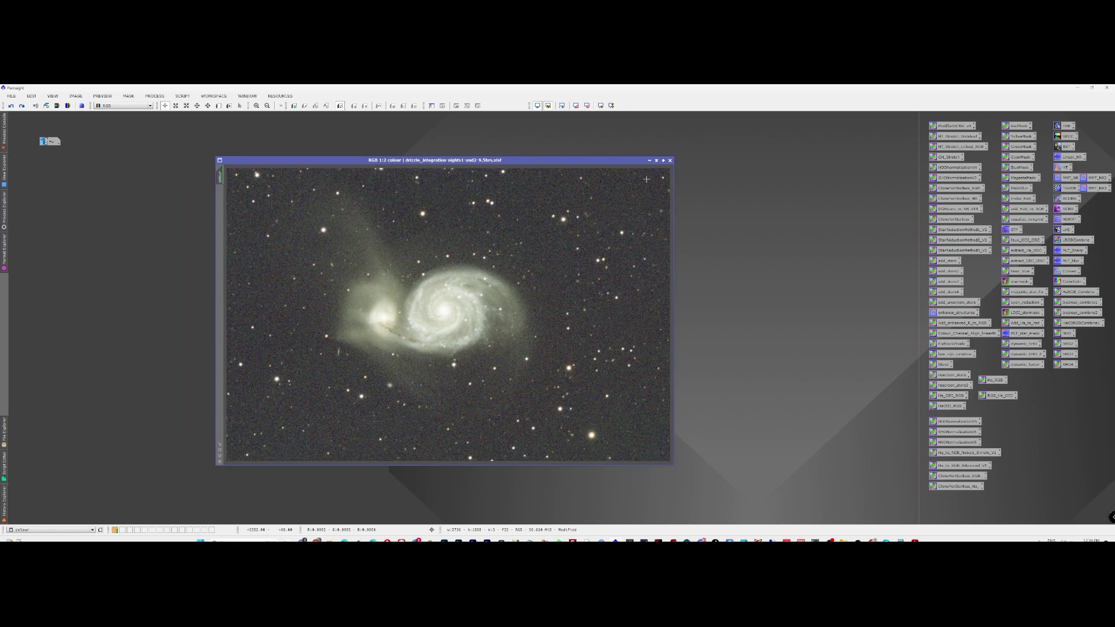
left_click_drag(616, 159, 618, 159)
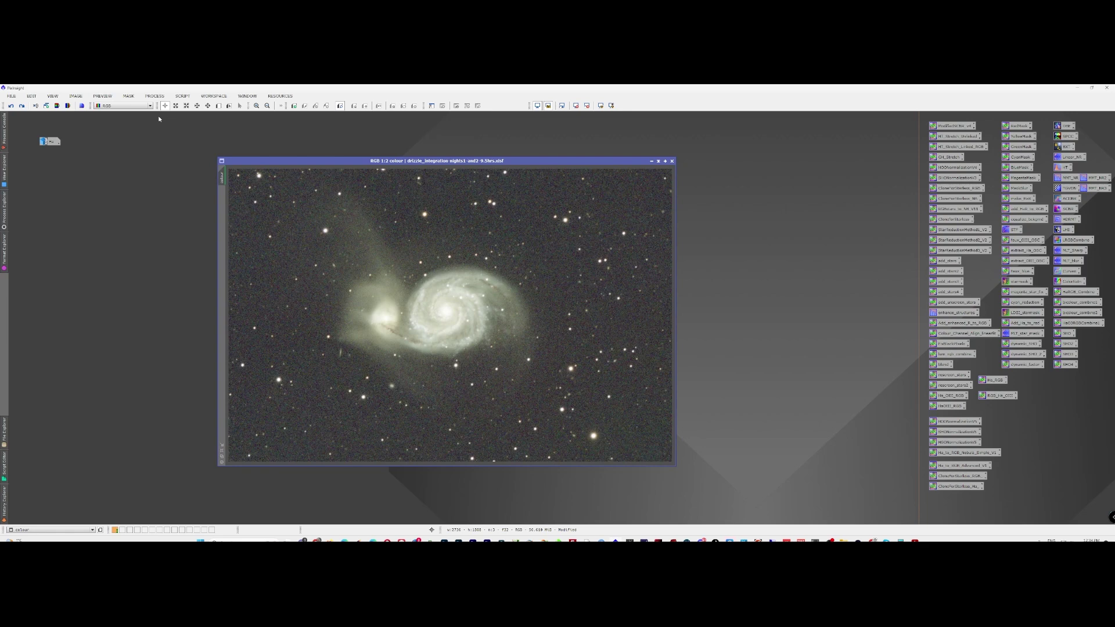
Launch ACDNR from NoiseReduction, enable Lightness Mask Preview, and make M51 the active view.
left_click(154, 96)
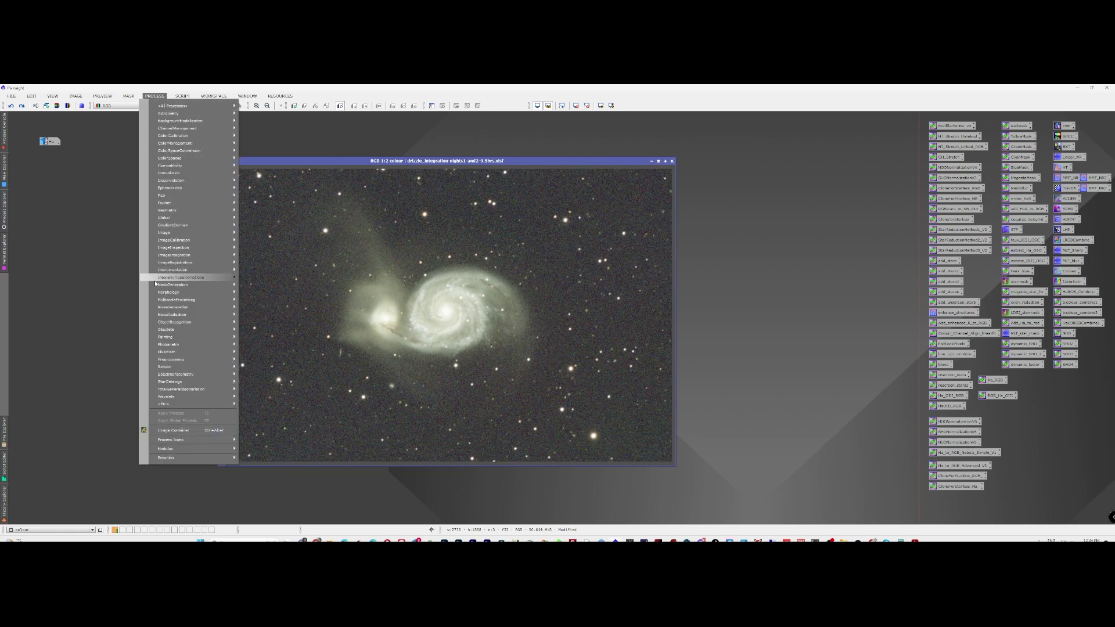
mouse_move(191, 315)
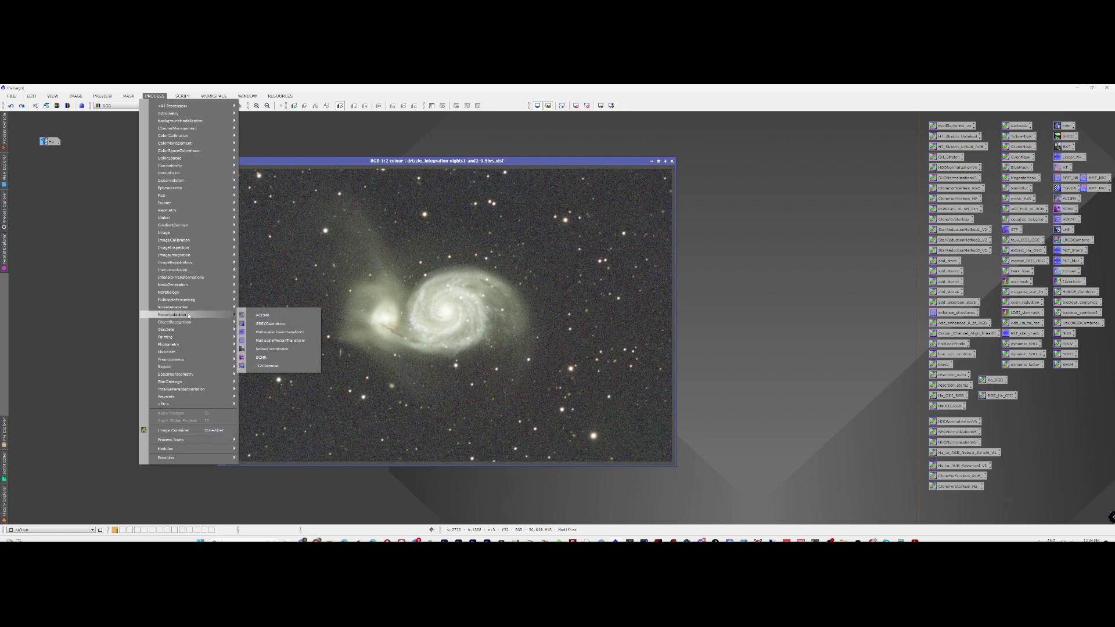
left_click(272, 316)
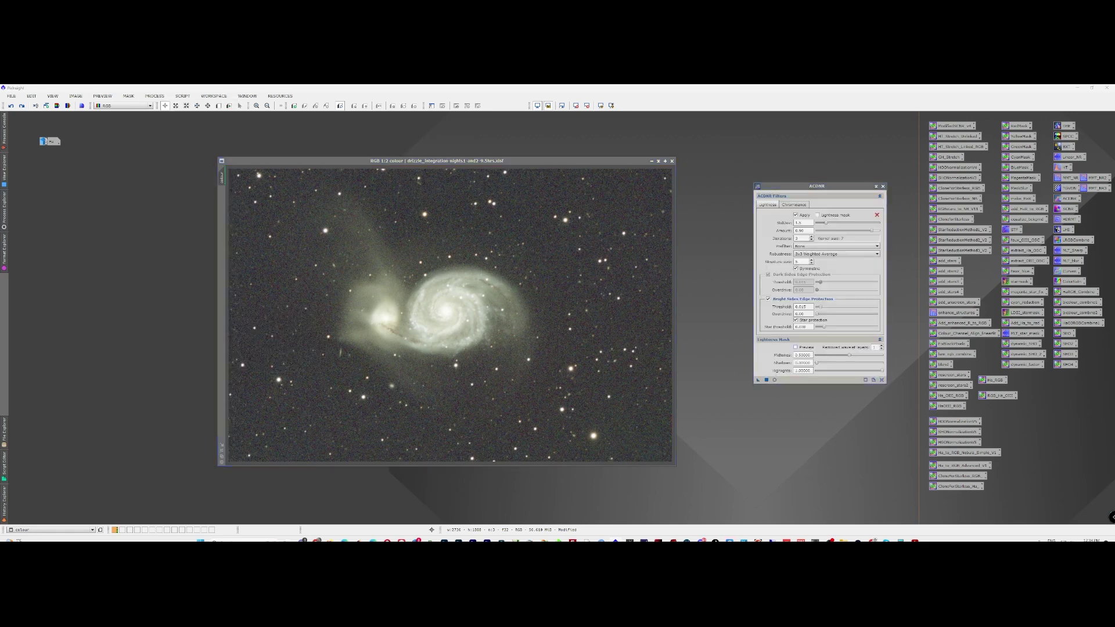
left_click(817, 190)
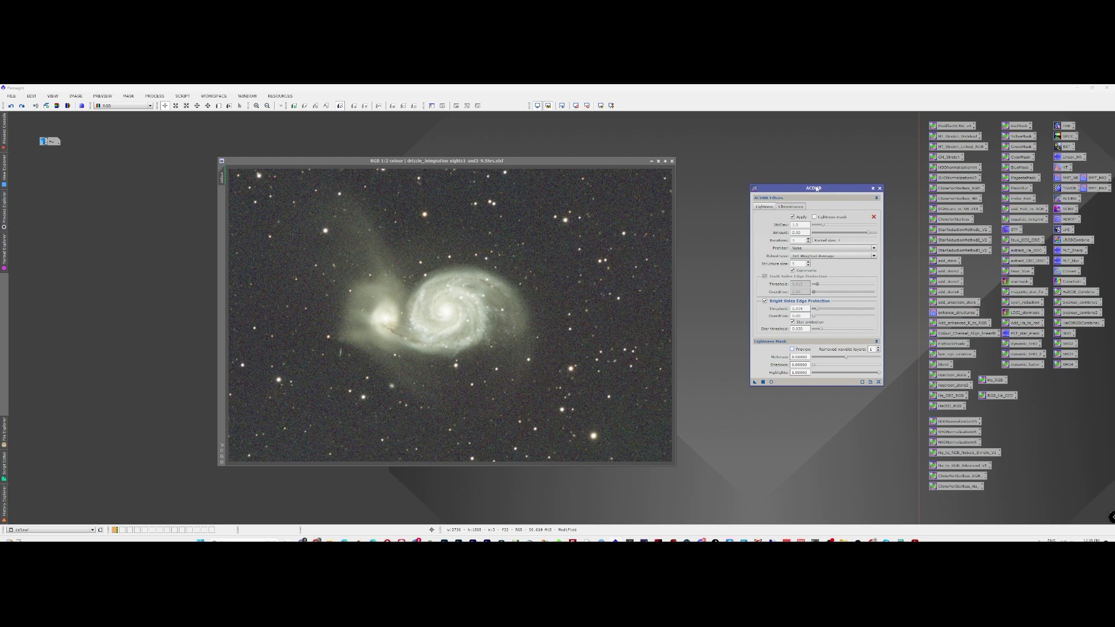
left_click(793, 350)
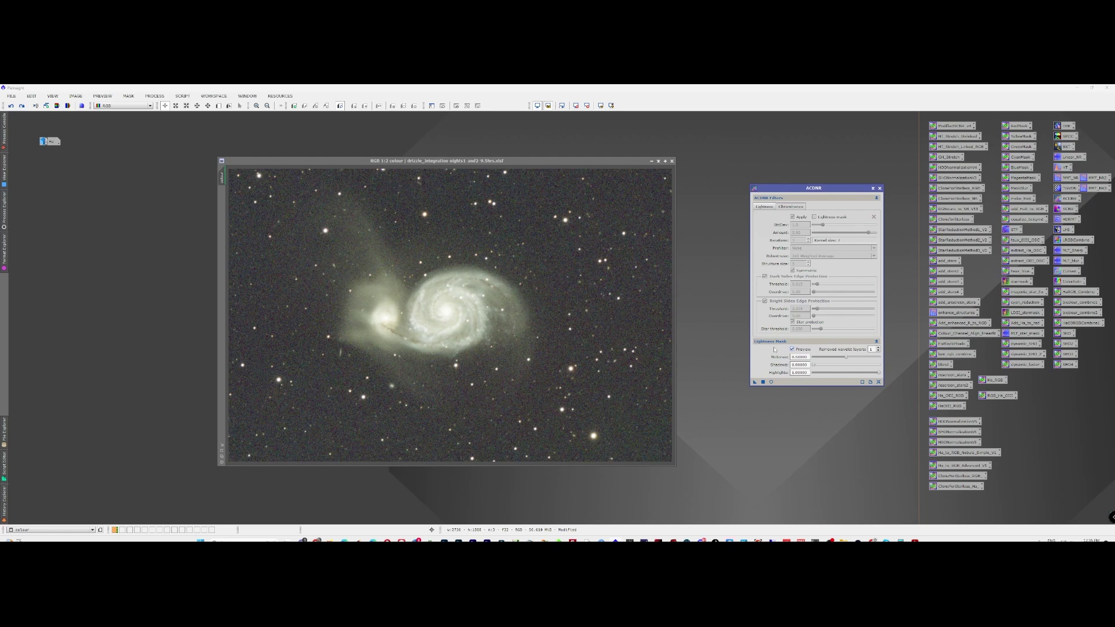
left_click(578, 166)
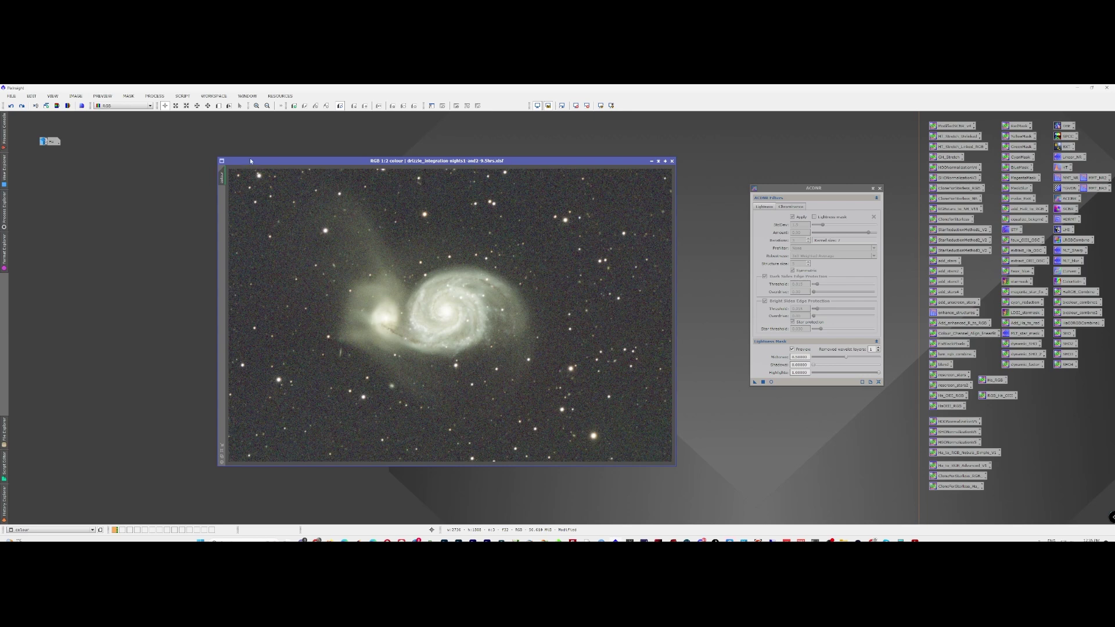
Extract the M51 CIE L* lightness as a new greyscale image, colour_L.
left_click_drag(250, 161, 253, 160)
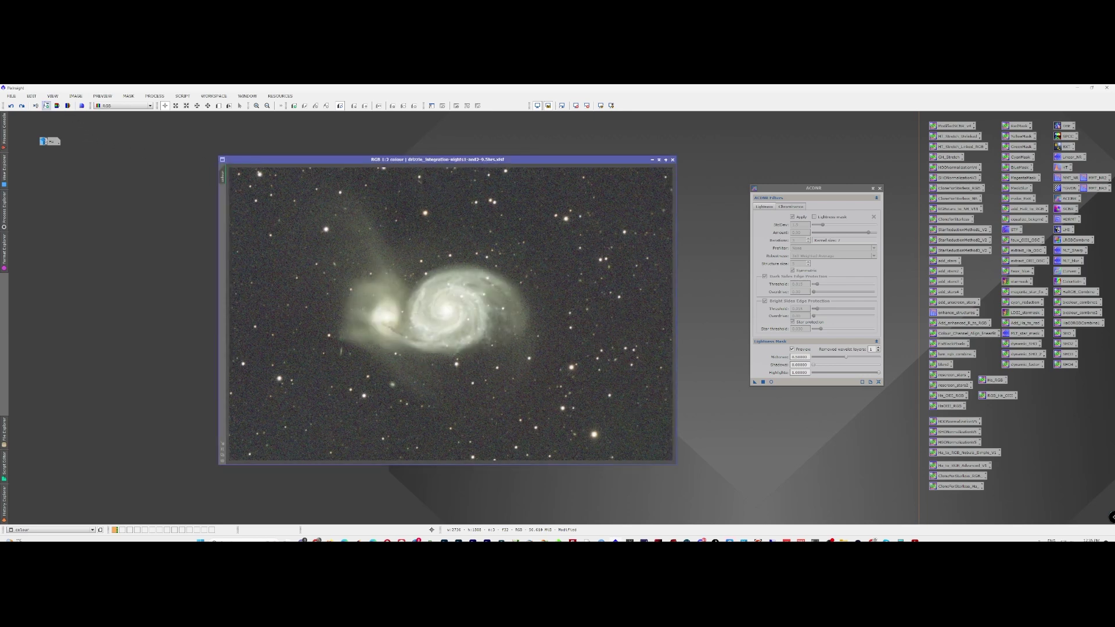
left_click(56, 106)
left_click_drag(267, 222, 321, 189)
left_click_drag(554, 196, 621, 195)
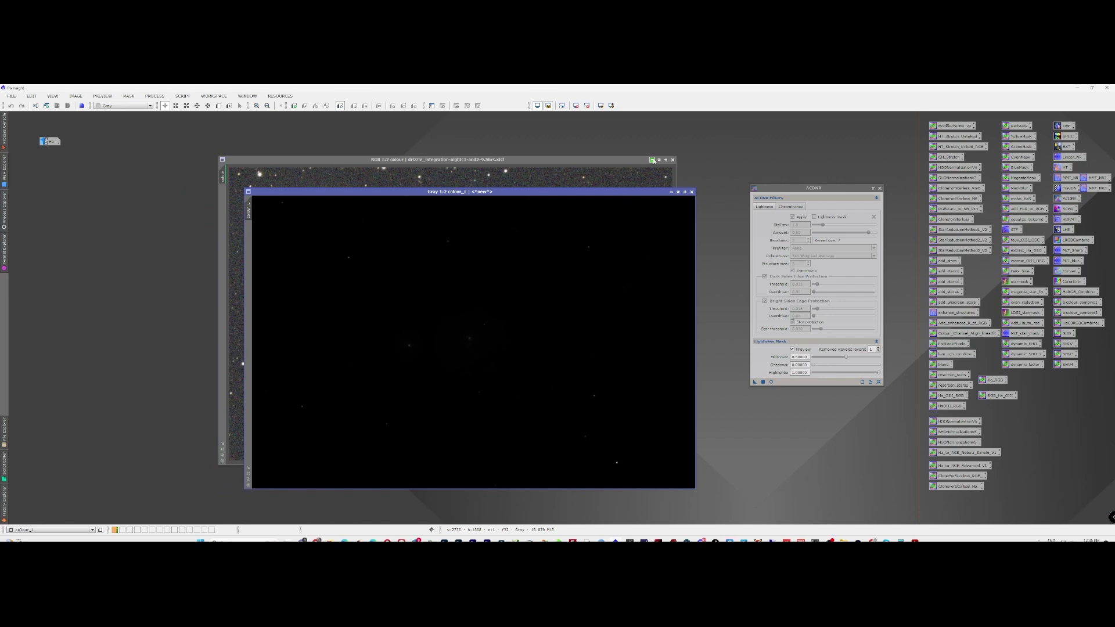
Iconize the colour original and stretch colour_L with HT_Stretch_Unlinked.
left_click(658, 160)
left_click_drag(558, 195, 524, 179)
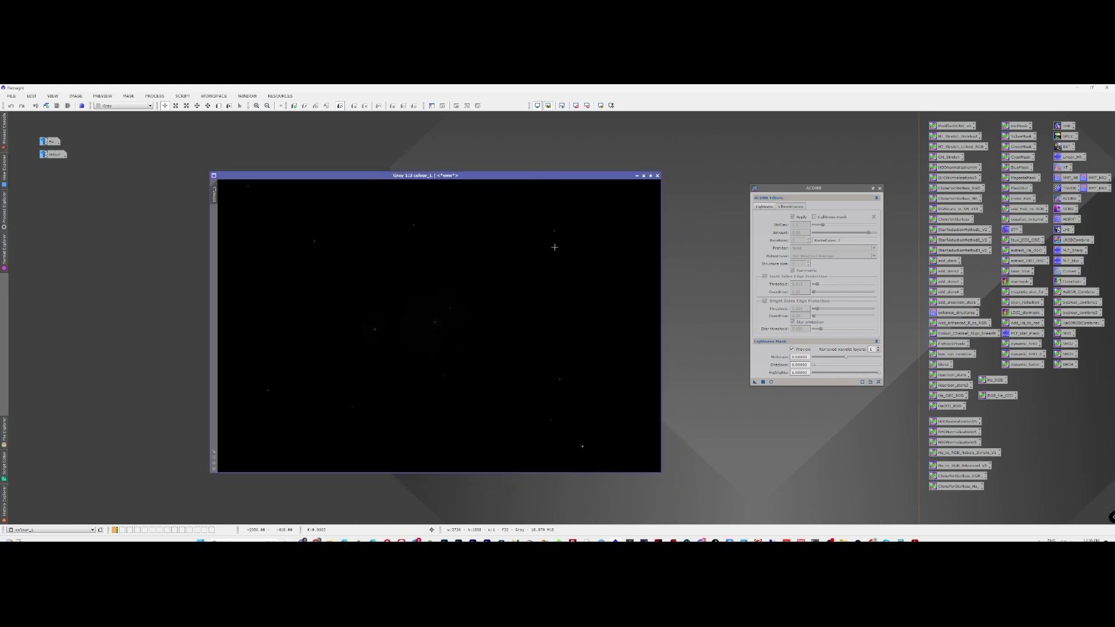
left_click_drag(957, 138, 457, 267)
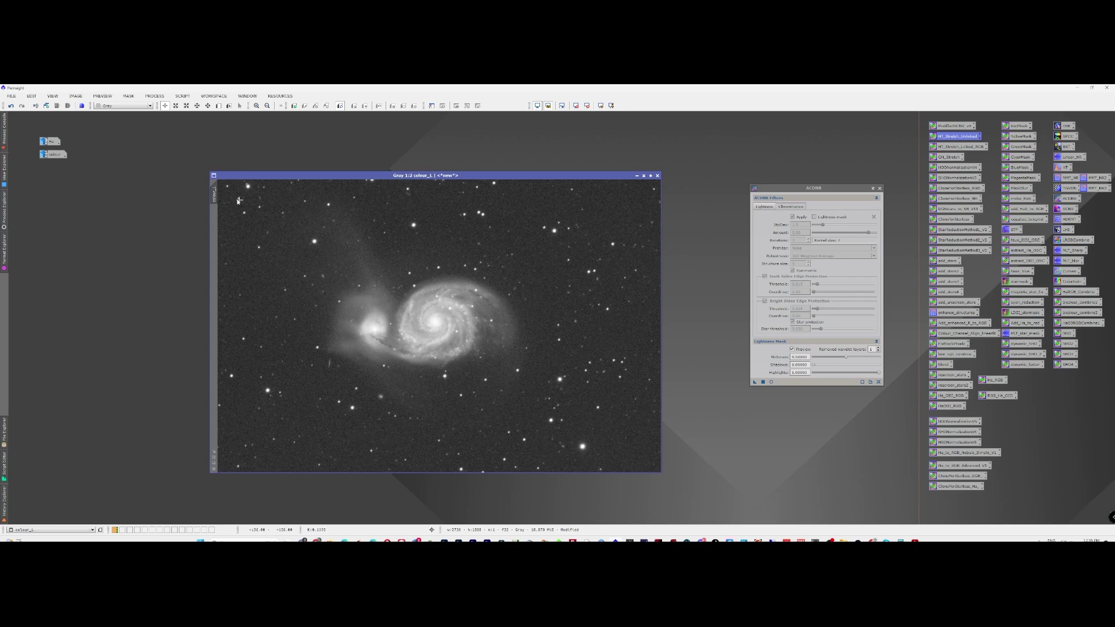
Change the colour_L view identifier to mask1.
double_click(215, 195)
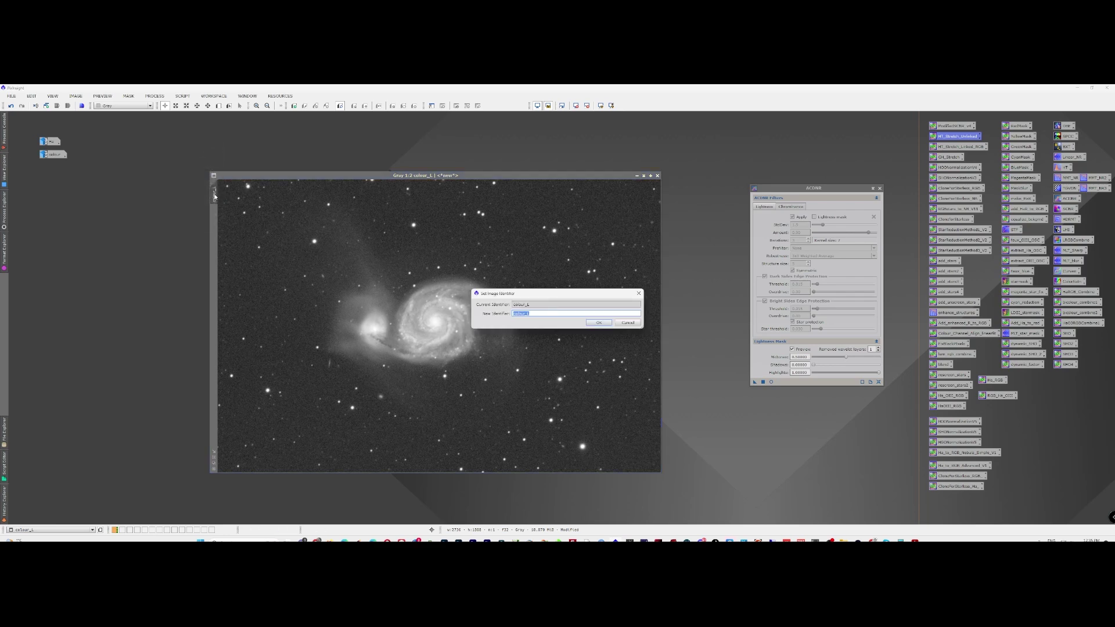
type("L")
type("ask1")
key("Return")
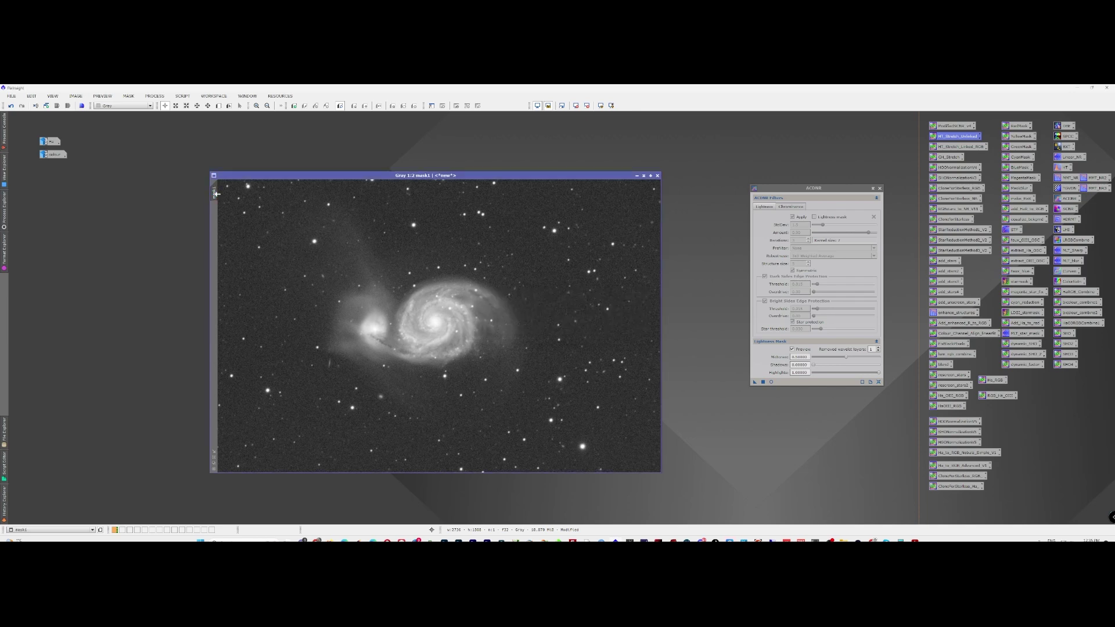
Set ACDNR mask midtones to about 0.30 in Real-Time Preview and apply it to mask1.
left_click(772, 382)
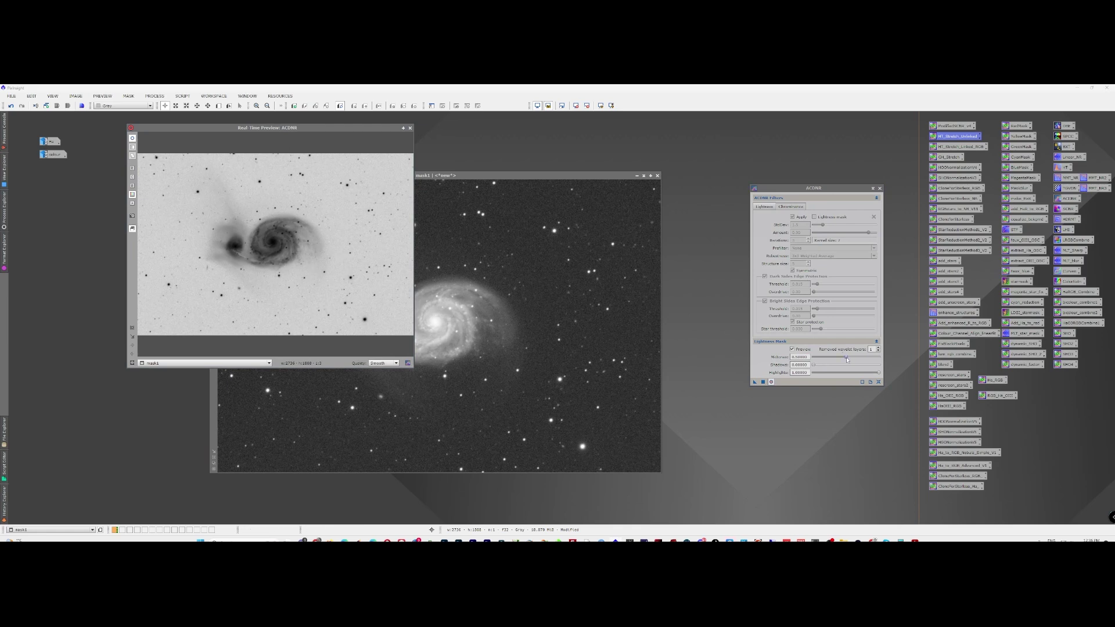
left_click_drag(846, 360, 867, 372)
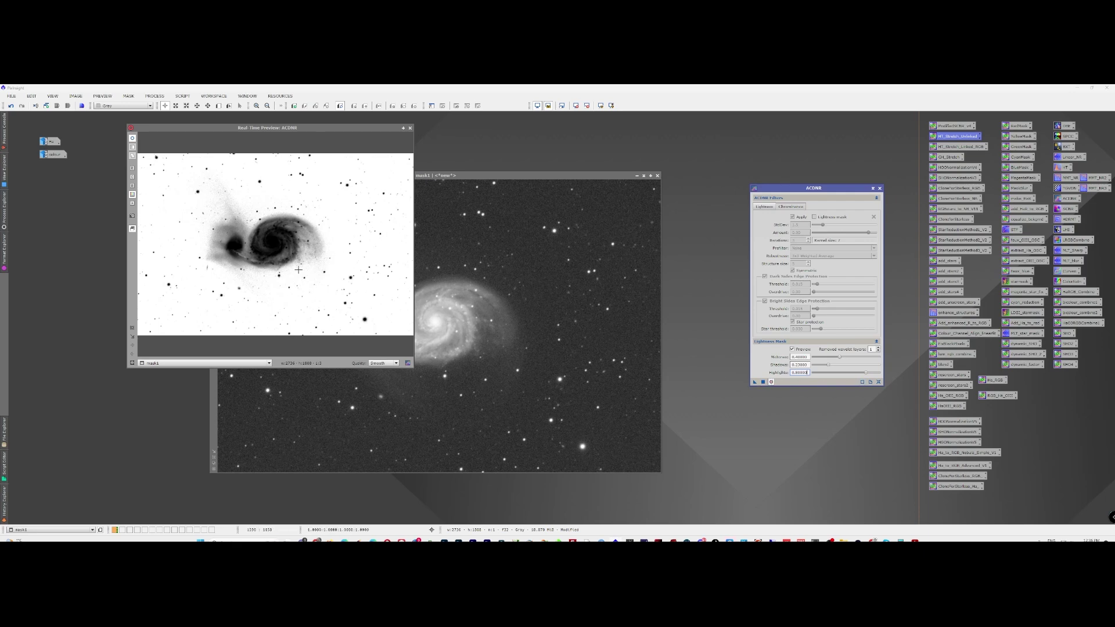
left_click(411, 129)
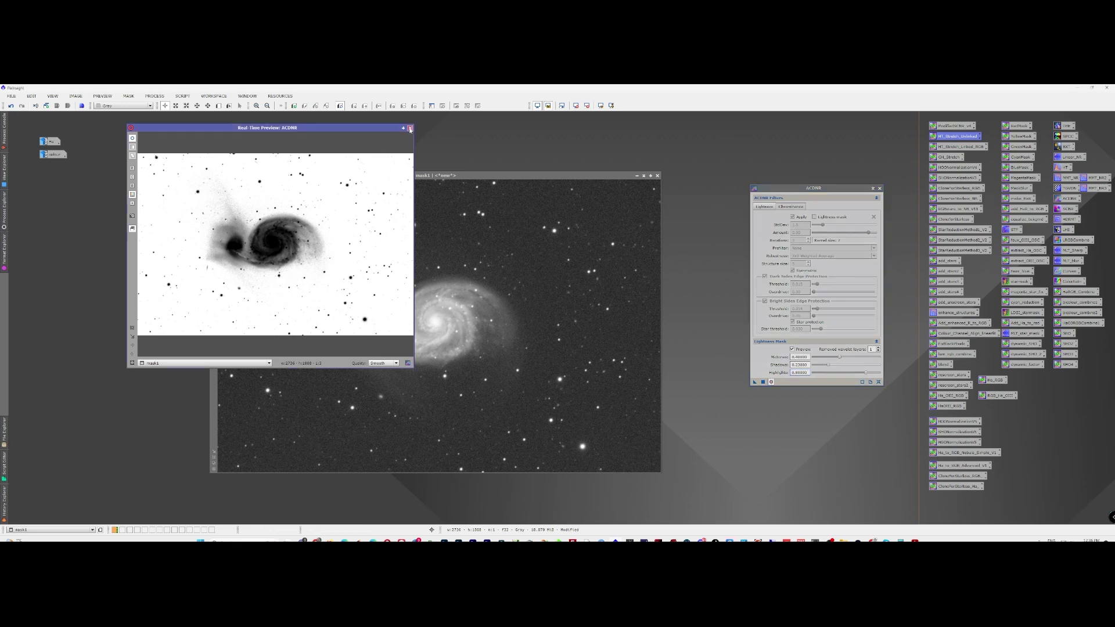
left_click(411, 129)
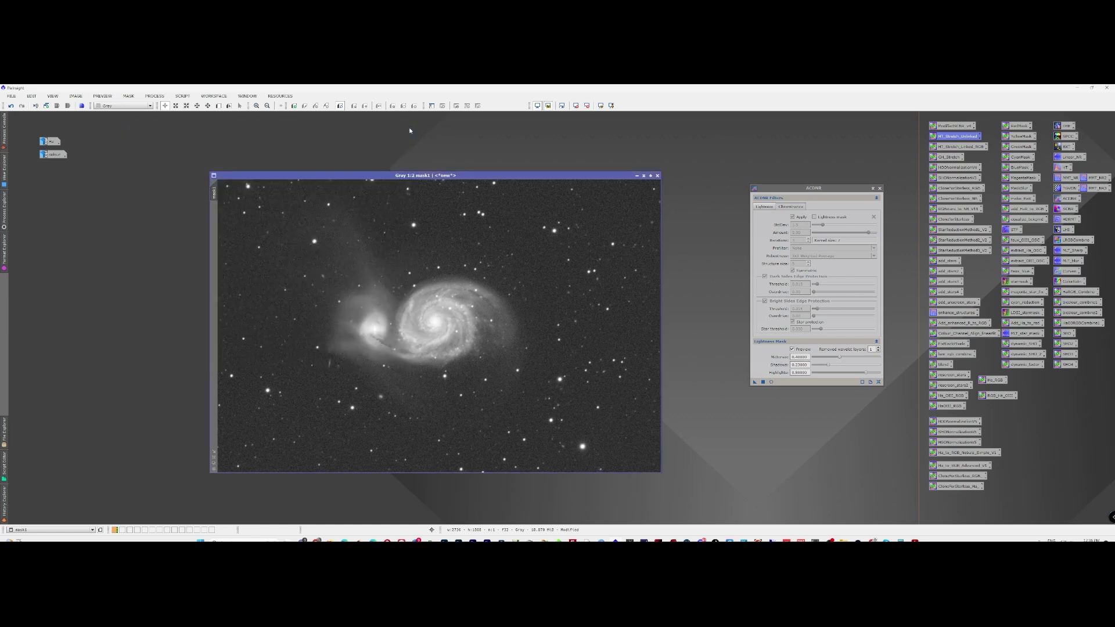
left_click(763, 383)
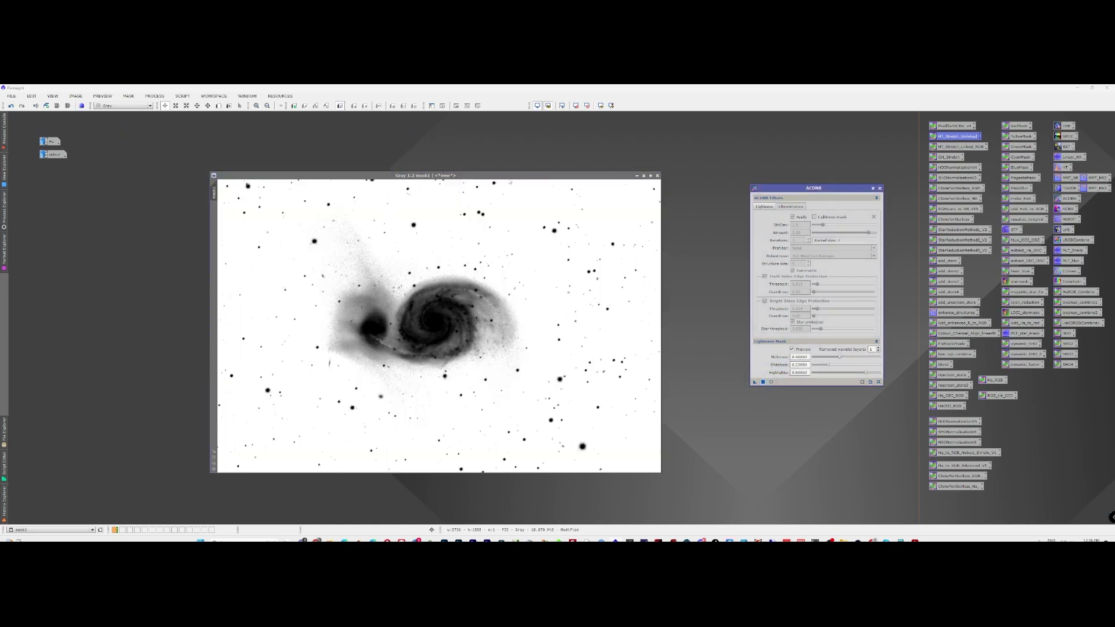
left_click_drag(463, 175, 503, 175)
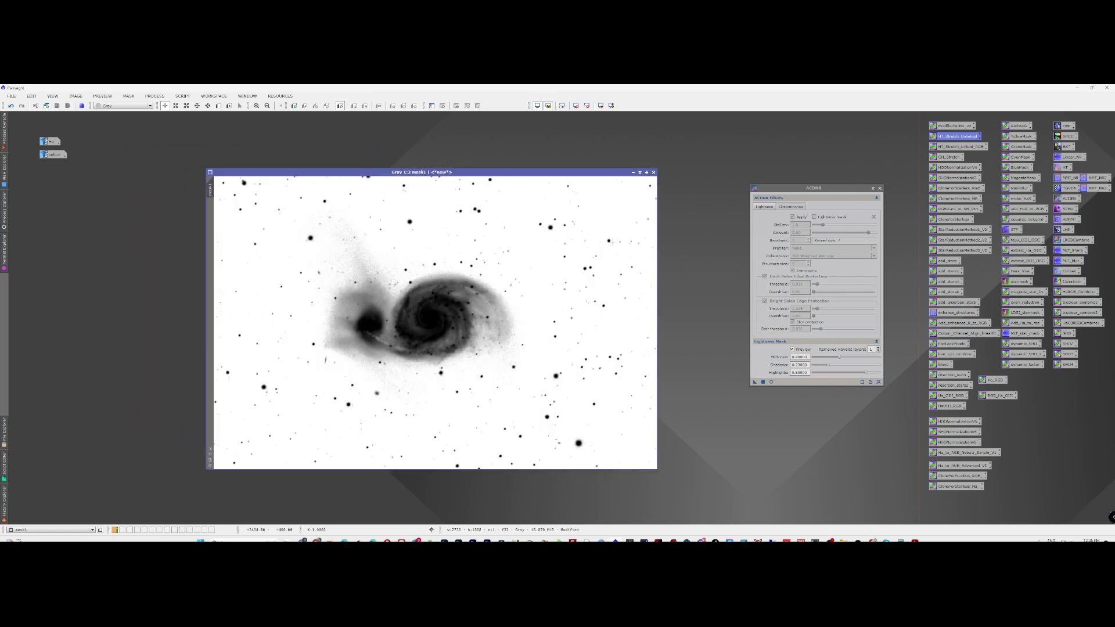
left_click(633, 172)
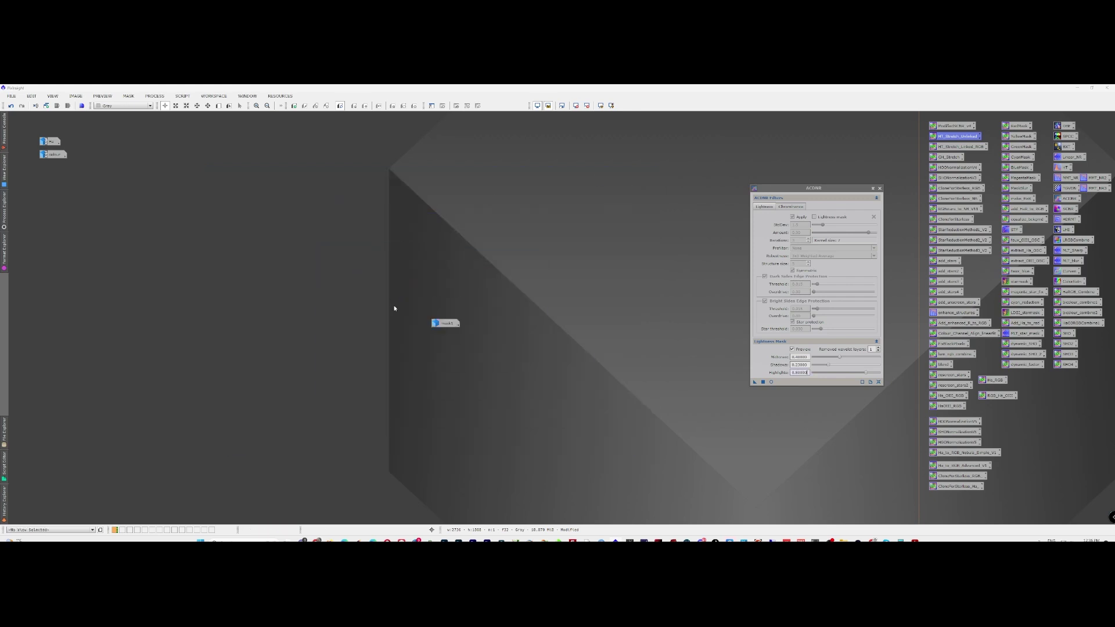
left_click_drag(755, 382, 59, 181)
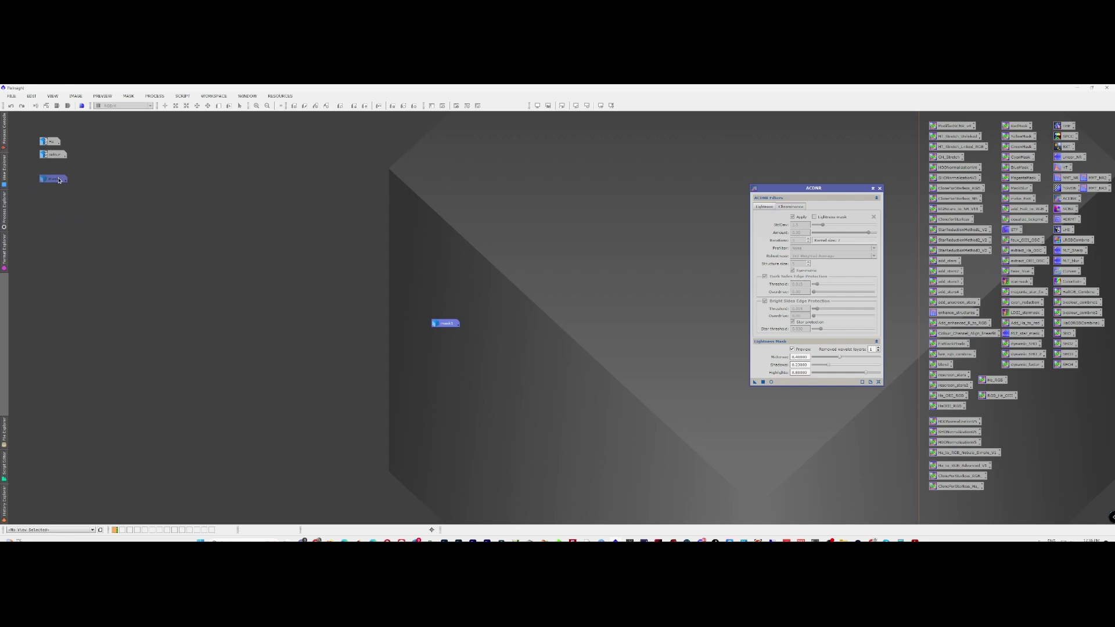
double_click(49, 142)
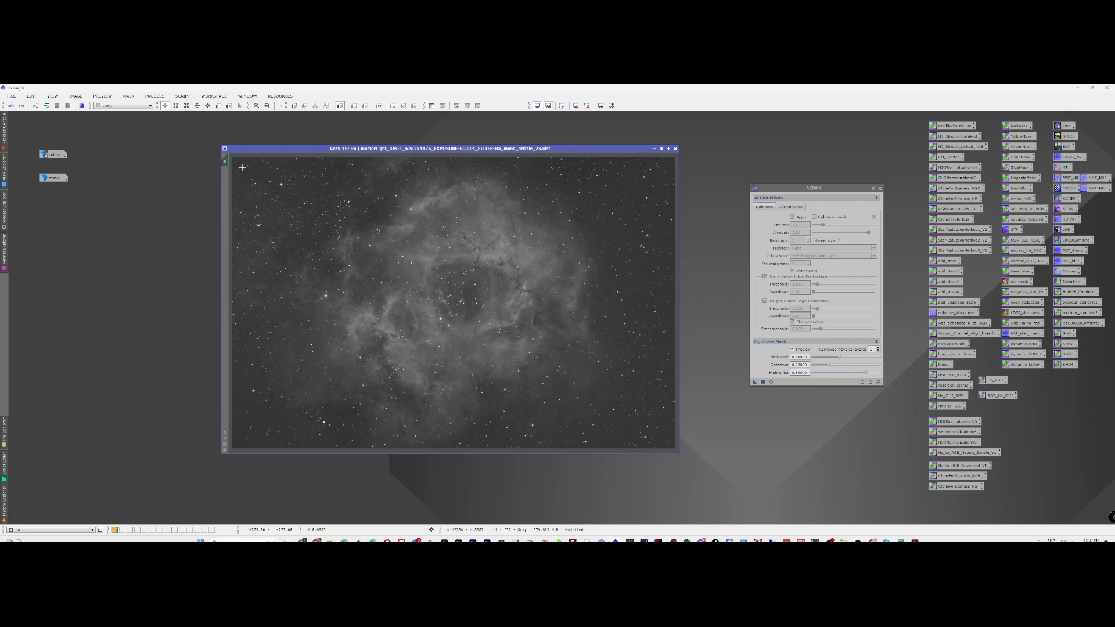
Clone the Rosette H-alpha image into a new window and iconize the original.
mouse_move(228, 161)
left_click_drag(227, 161, 200, 186)
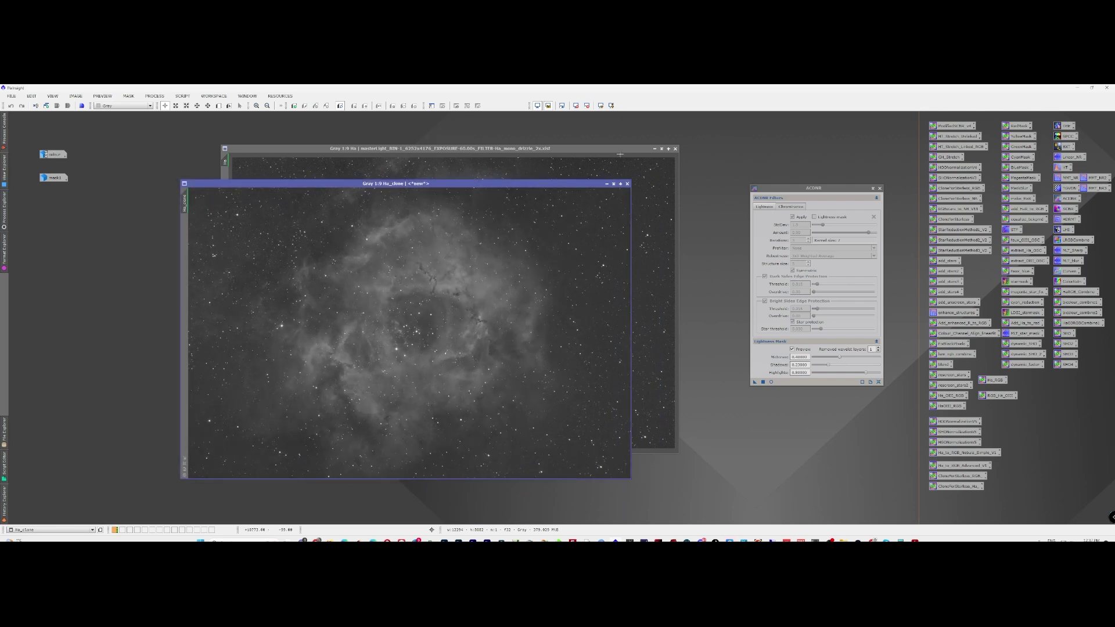
left_click(654, 149)
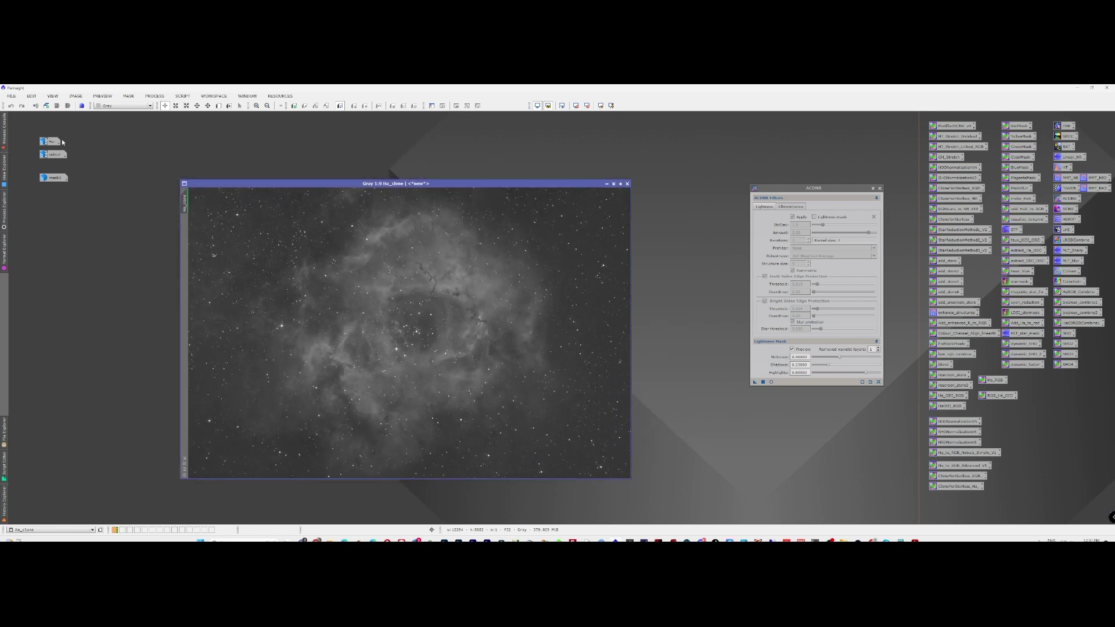
left_click_drag(261, 184, 303, 165)
Rename the cloned image to mask2.
double_click(227, 185)
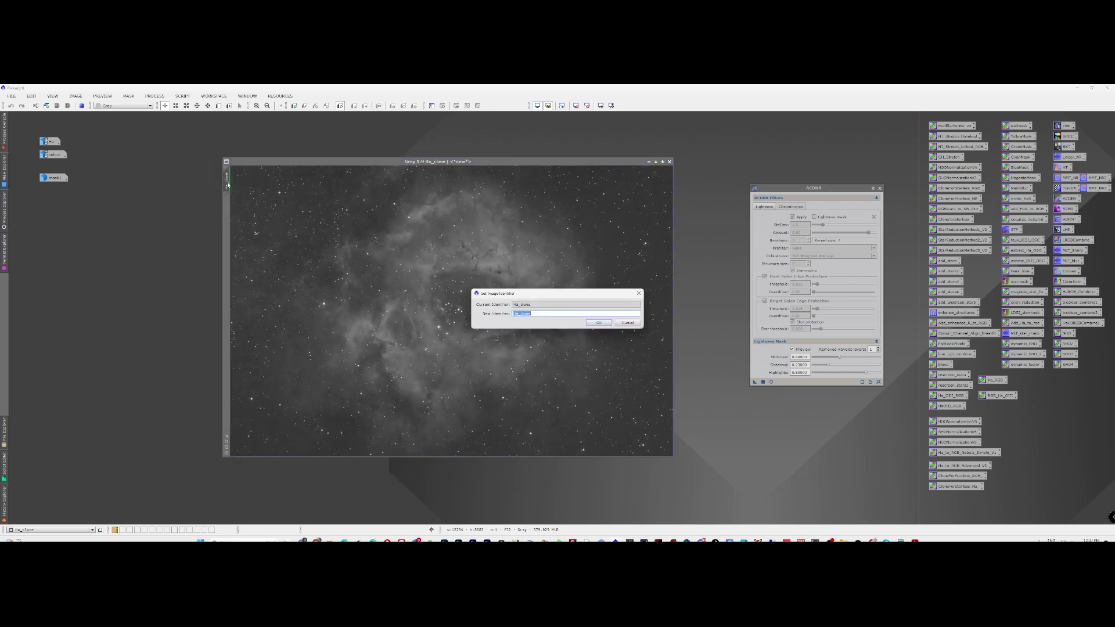
type("H")
key("Return")
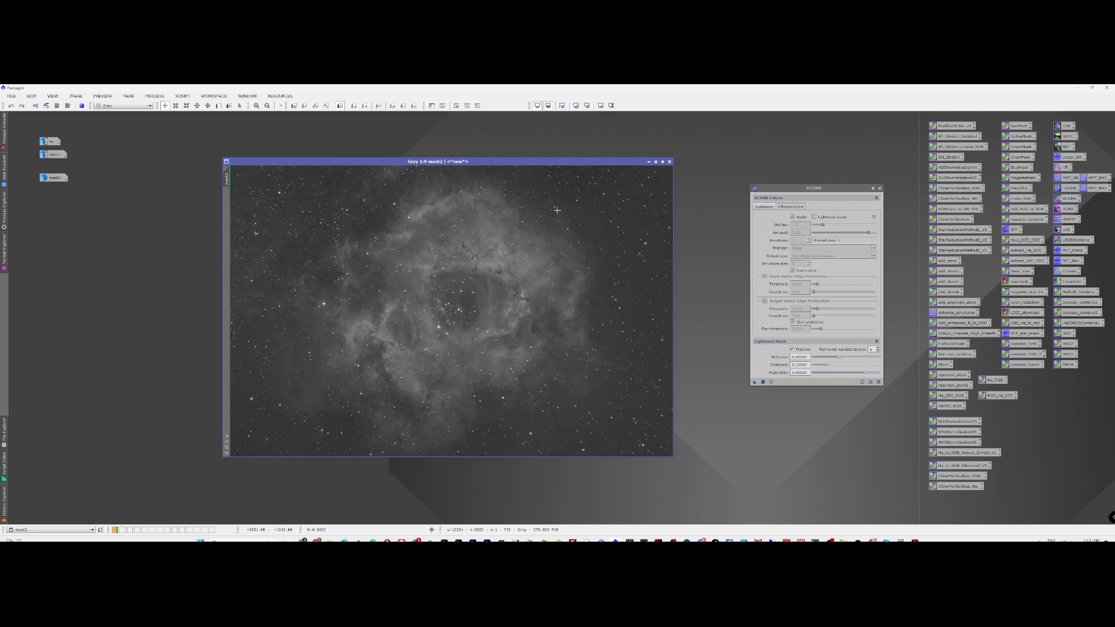
Reset ACDNR, enable Lightness Mask Preview, and set midtones to 0 in Real-Time Preview.
left_click(879, 382)
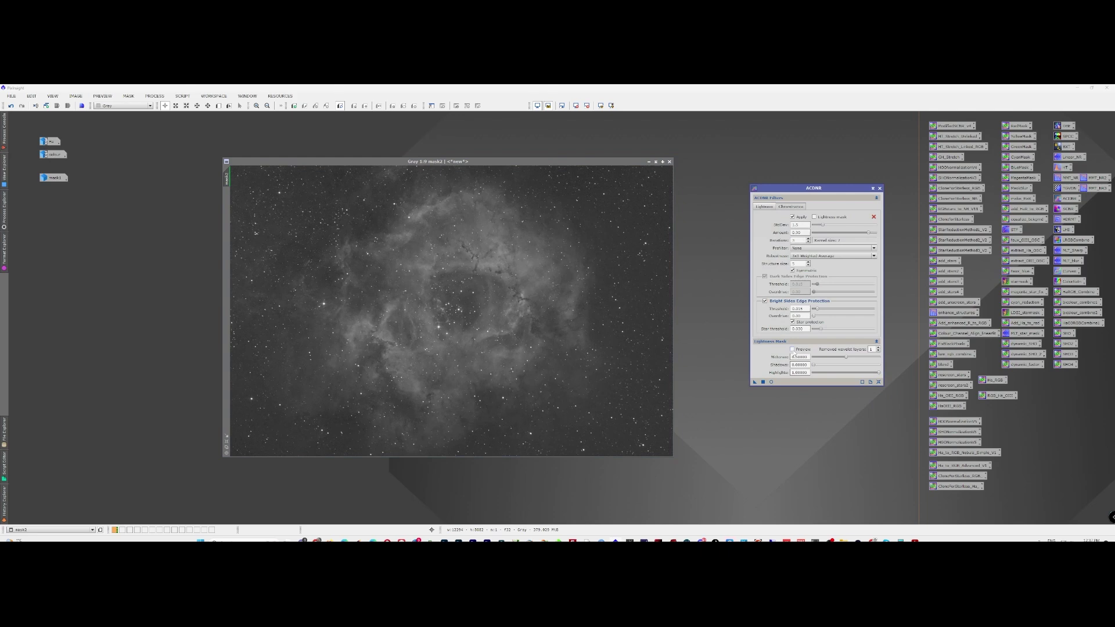
left_click_drag(803, 189, 800, 189)
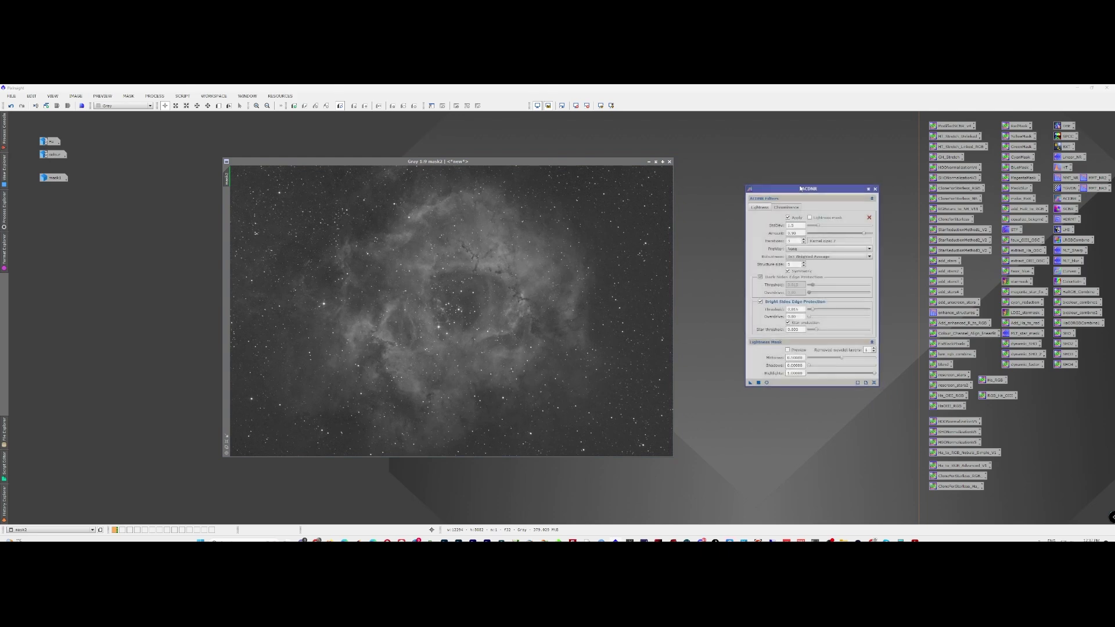
left_click(788, 350)
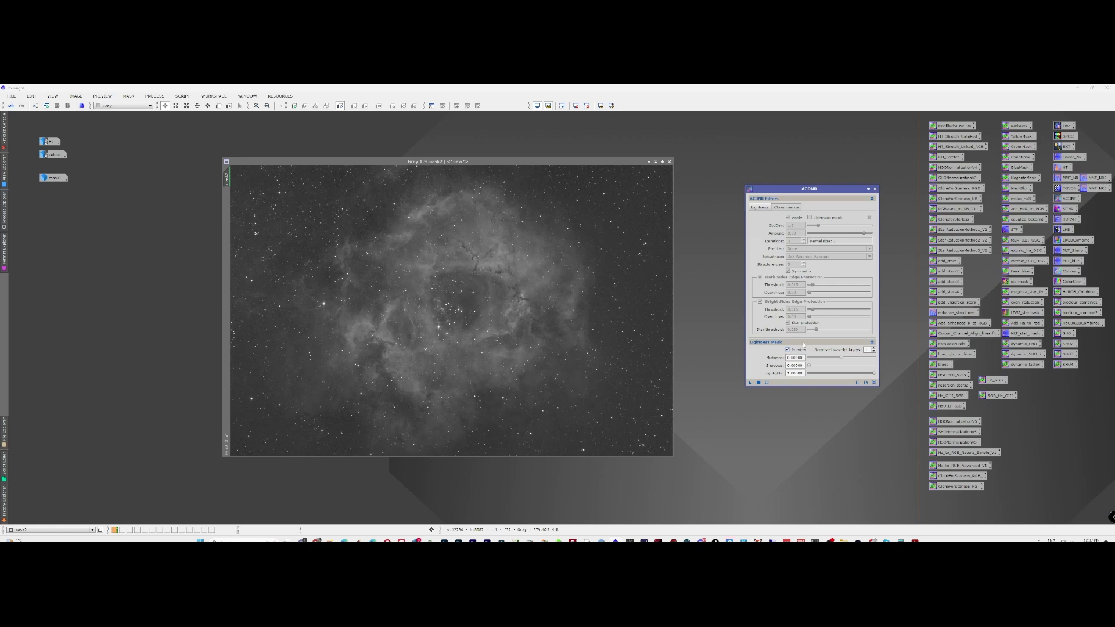
left_click(767, 383)
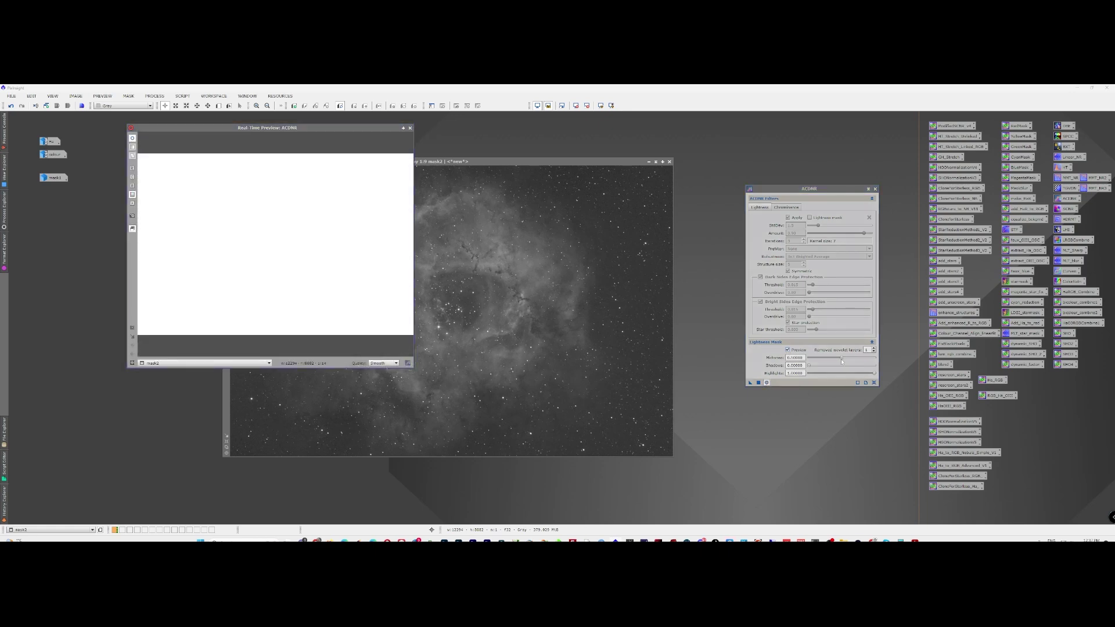
left_click_drag(841, 358, 813, 358)
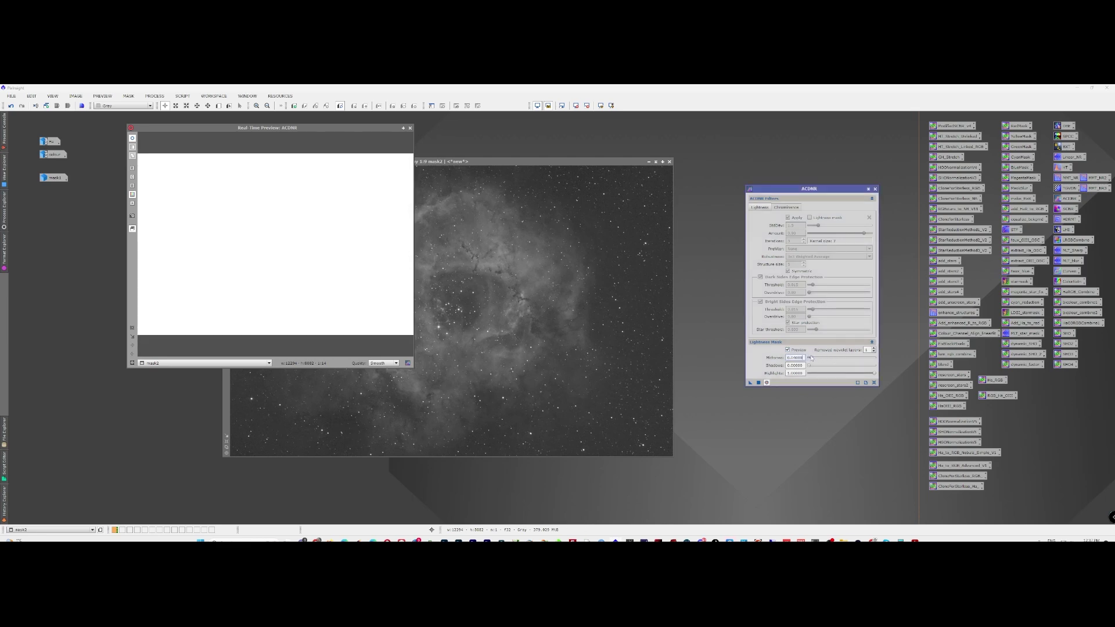
left_click(410, 128)
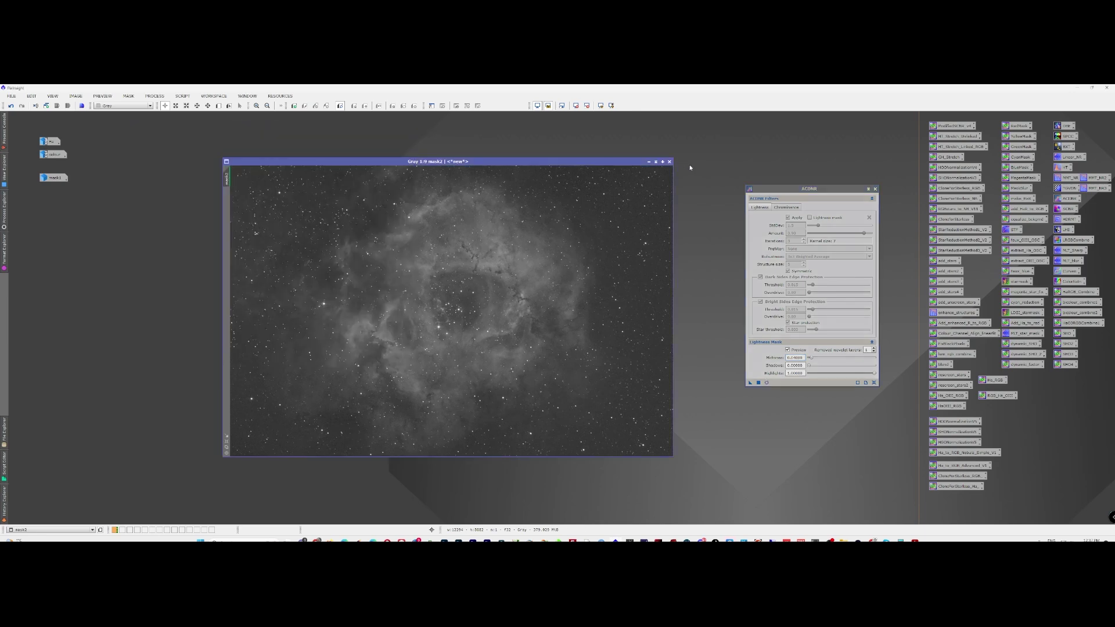
Reset the screen stretch and stretch mask2 with HT_Stretch_Unlinked.
left_click(576, 105)
left_click(955, 136)
left_click_drag(955, 138, 505, 241)
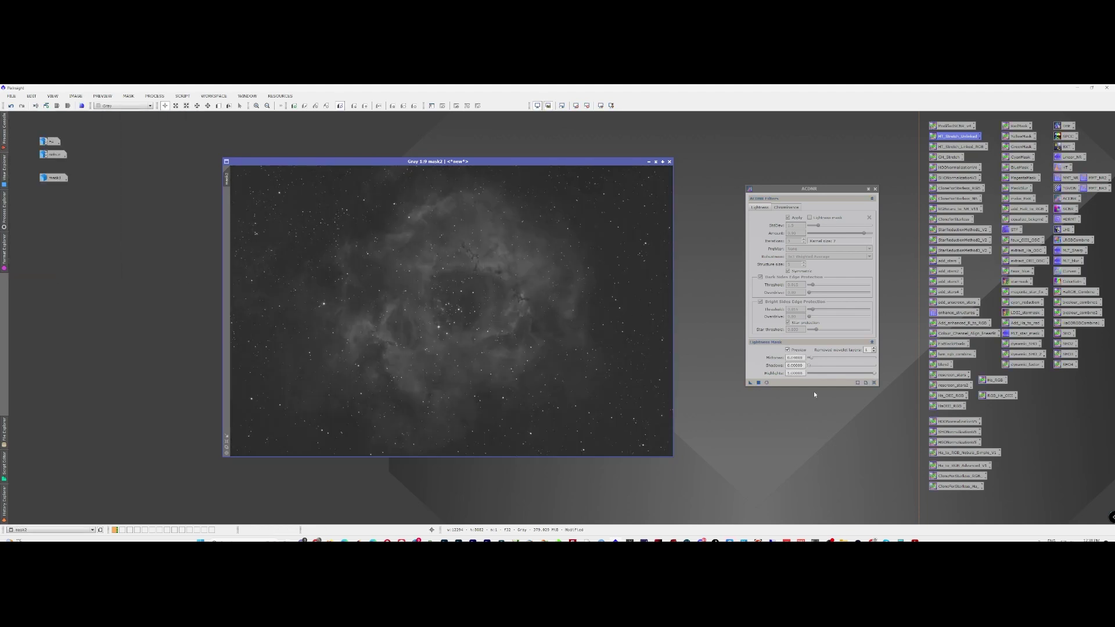
Apply the ACDNR lightness mask to mask2 with midtones about 0.2 and highlights 0.46.
left_click(767, 382)
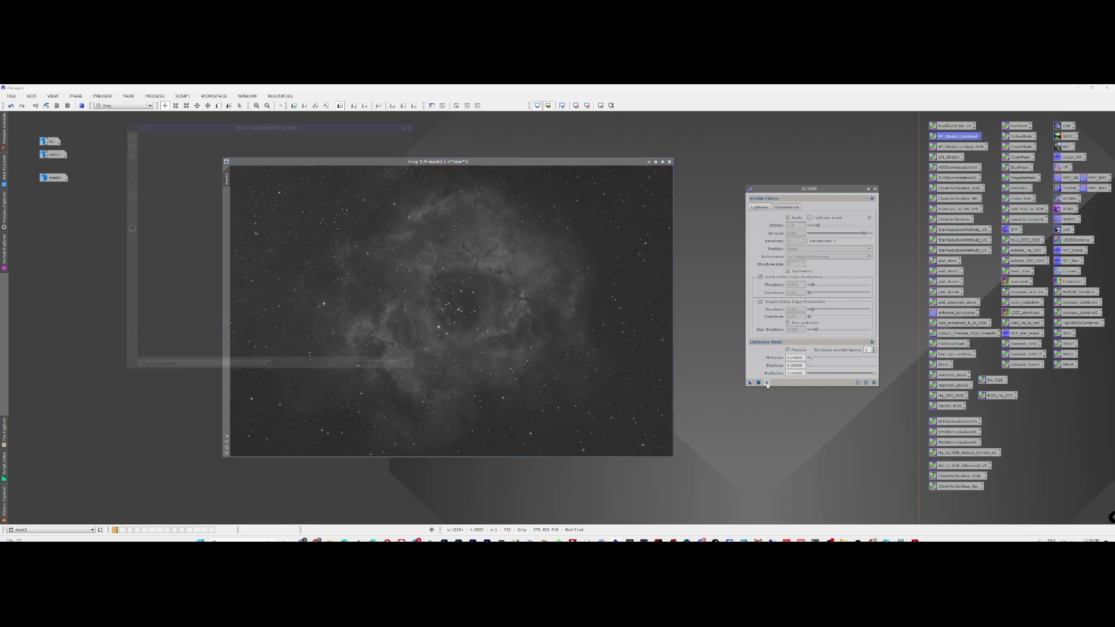
left_click(846, 358)
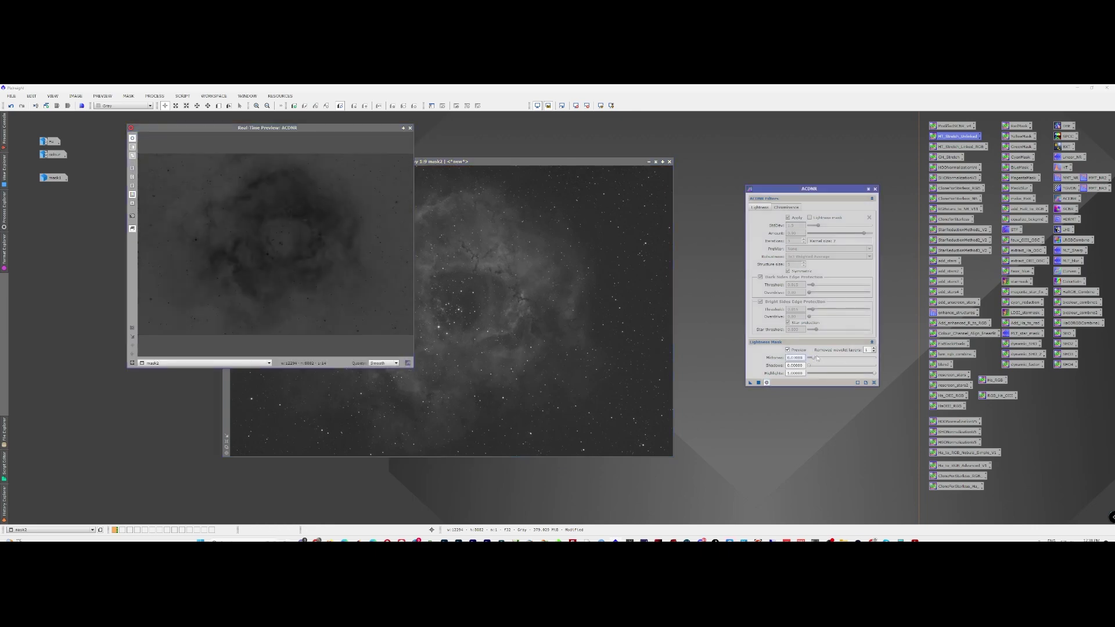
mouse_move(814, 358)
left_mouse_down()
mouse_move(831, 359)
mouse_move(821, 367)
left_mouse_up()
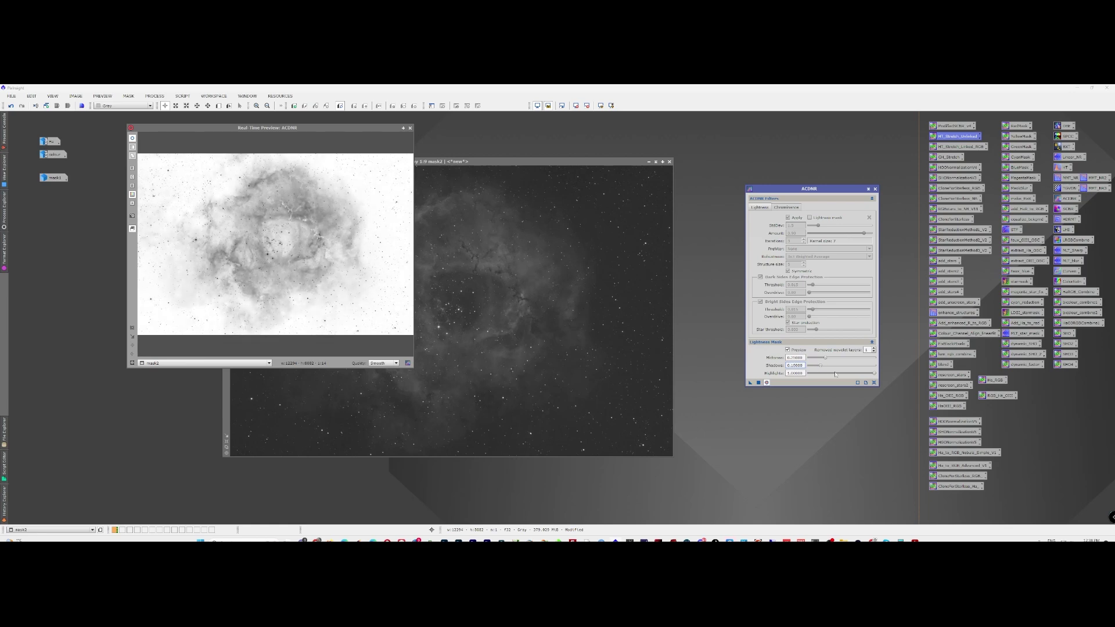
left_click(874, 375)
left_click_drag(874, 375, 833, 374)
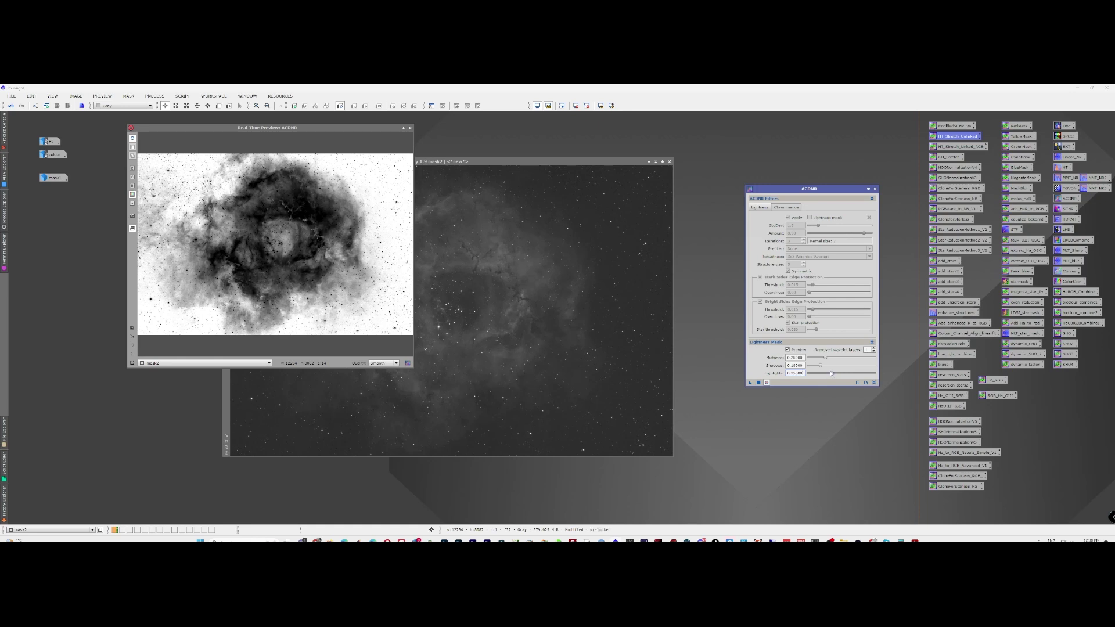
left_click(759, 383)
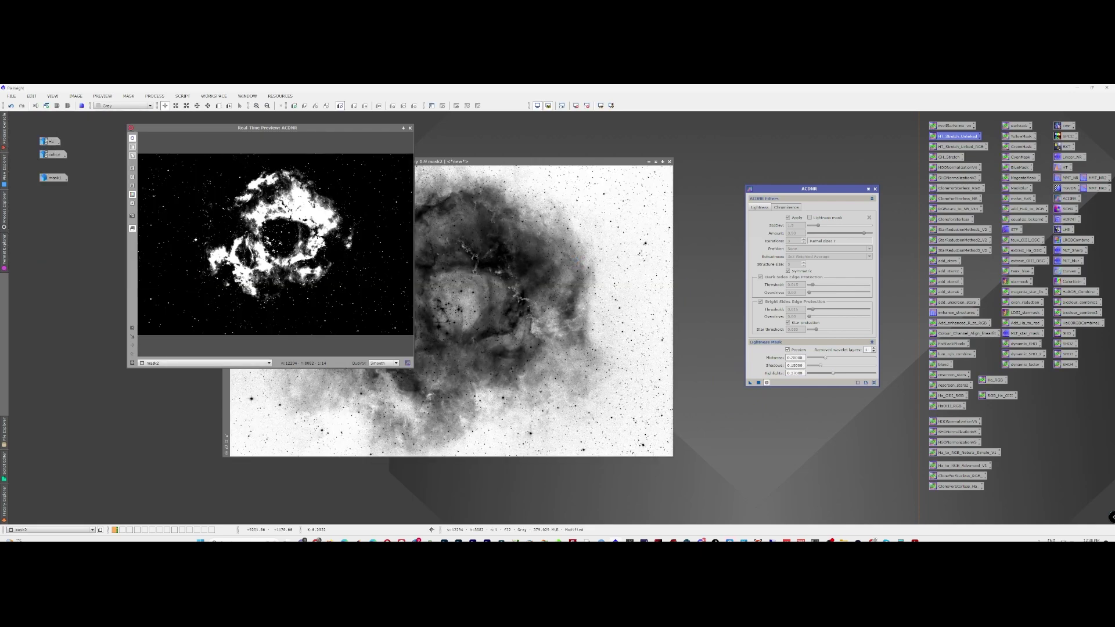
Close the real-time preview and the ACDNR dialog.
left_click(409, 129)
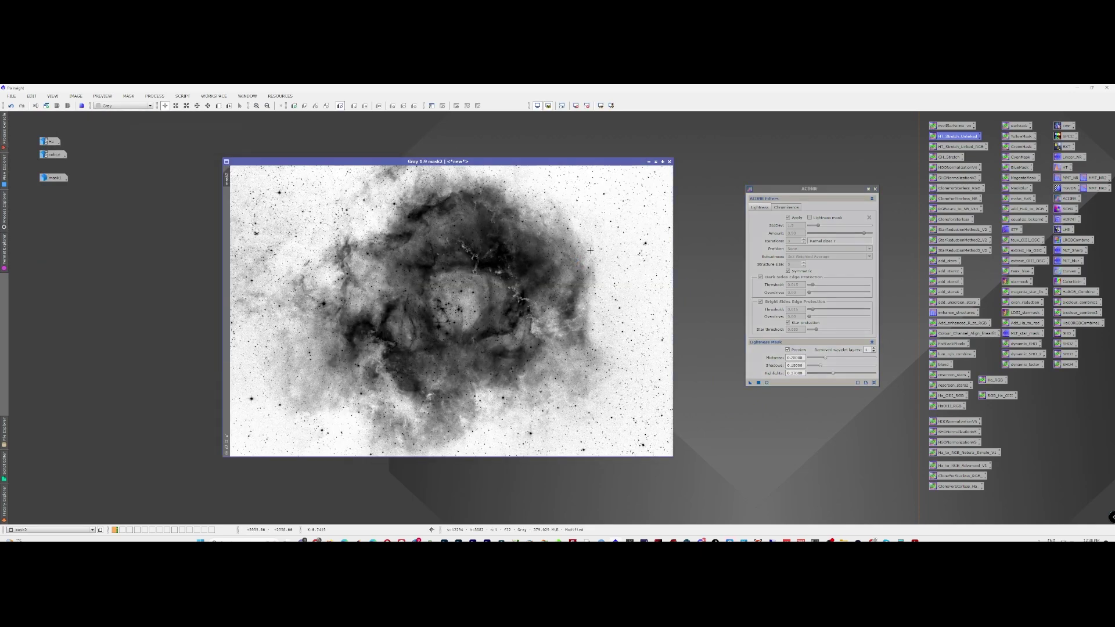
left_click(875, 188)
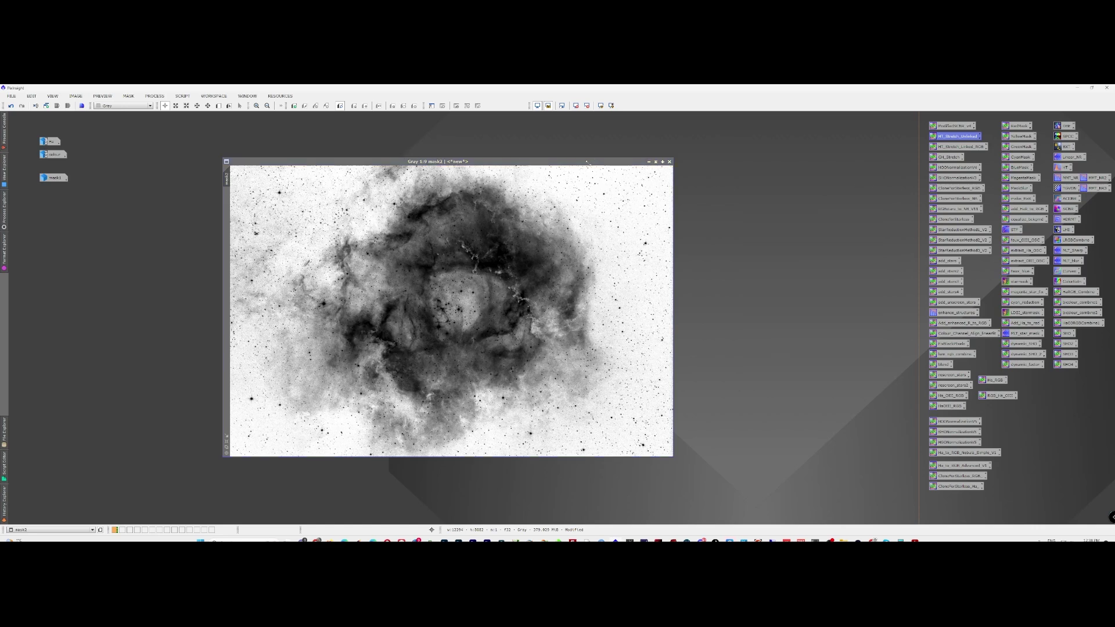
left_click_drag(587, 163, 587, 155)
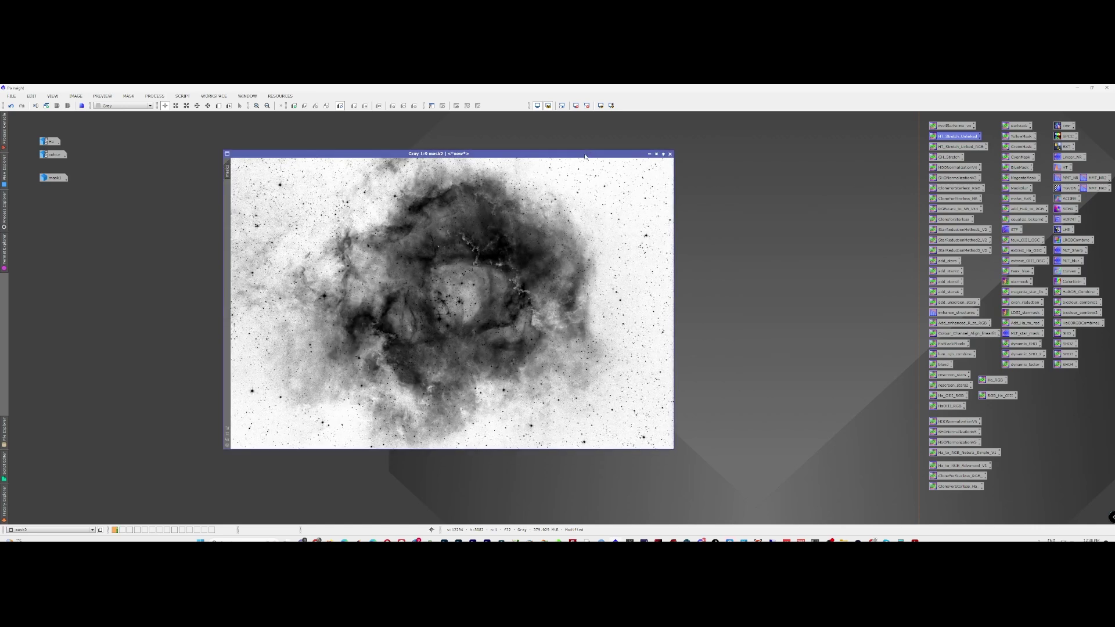
Apply a Convolution blur to mask2.
left_click(155, 96)
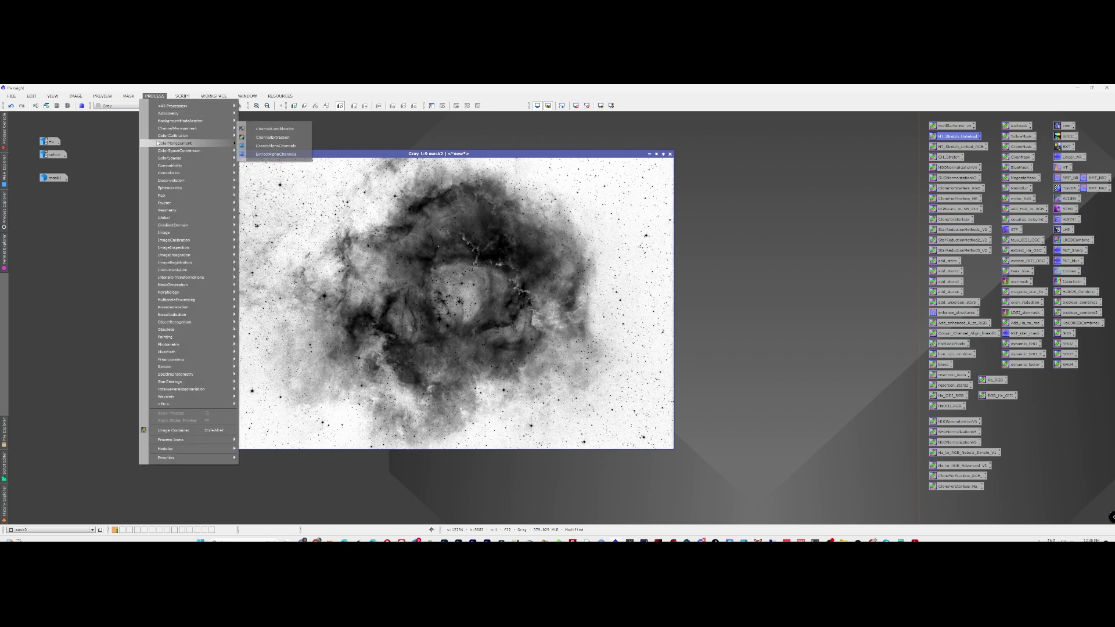
mouse_move(169, 176)
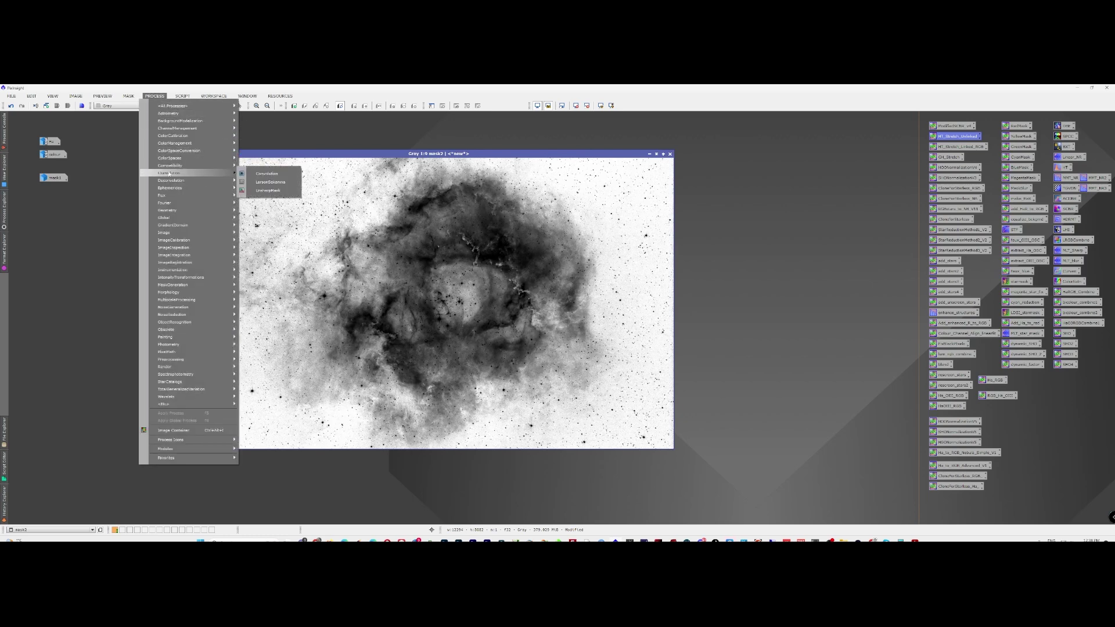
left_click(267, 173)
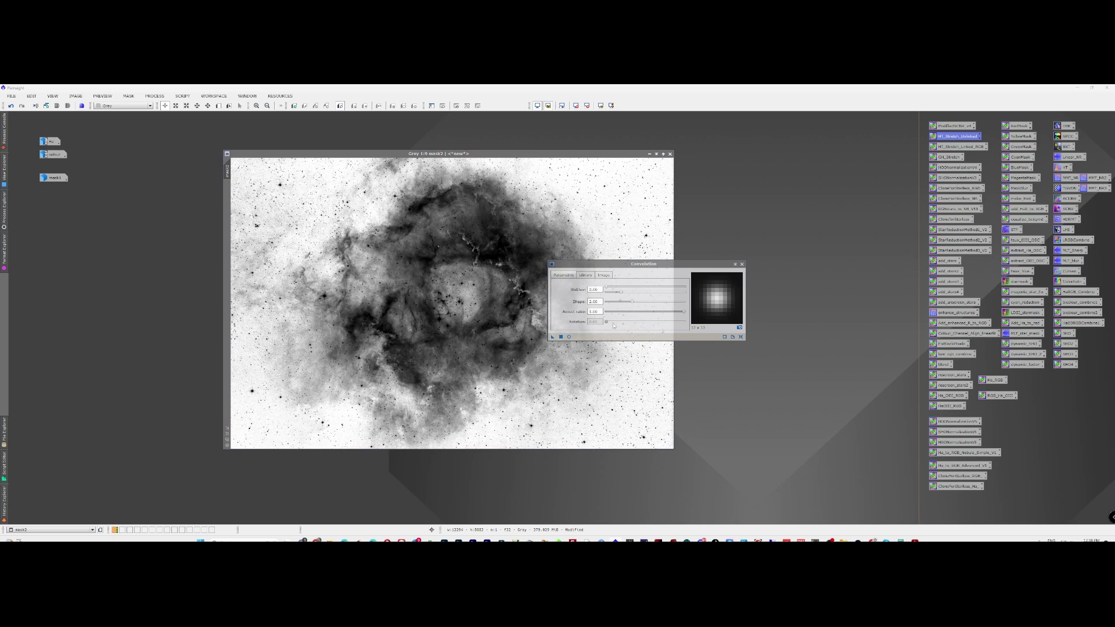
left_click_drag(553, 337, 466, 298)
Close Convolution and apply the saved MaskBlur gconv PixelMath expression to mask2.
left_click(741, 264)
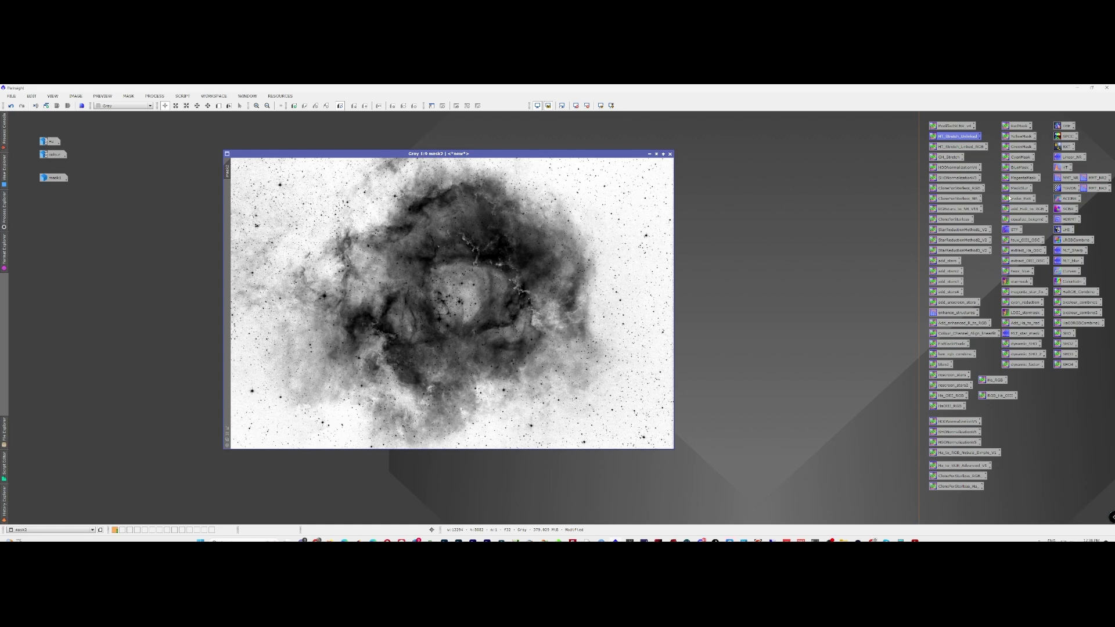
left_click(1012, 191)
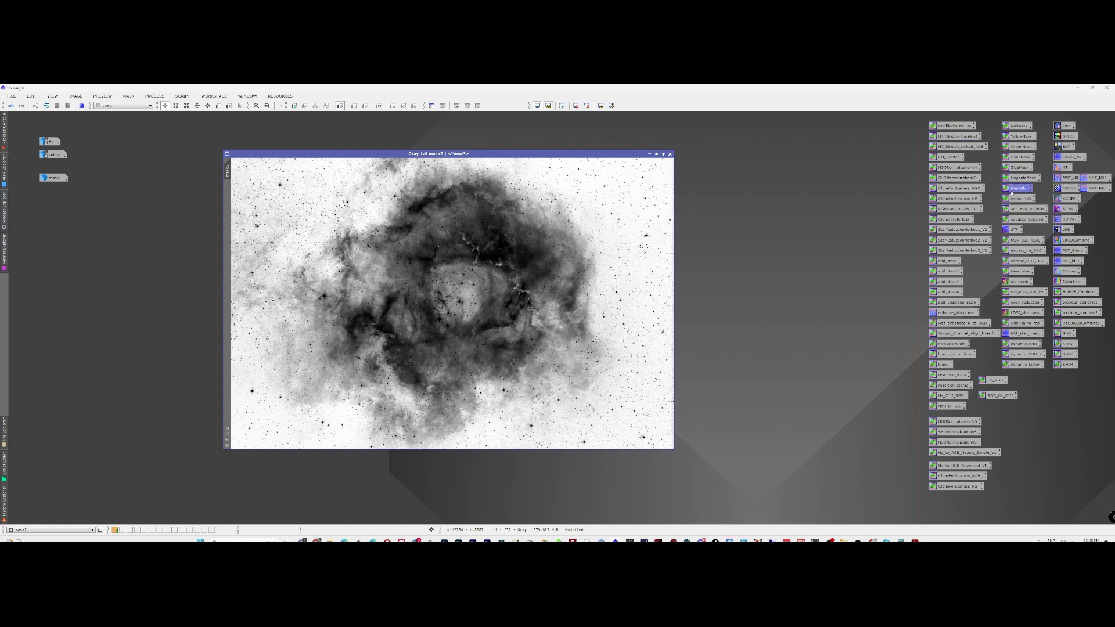
double_click(1011, 192)
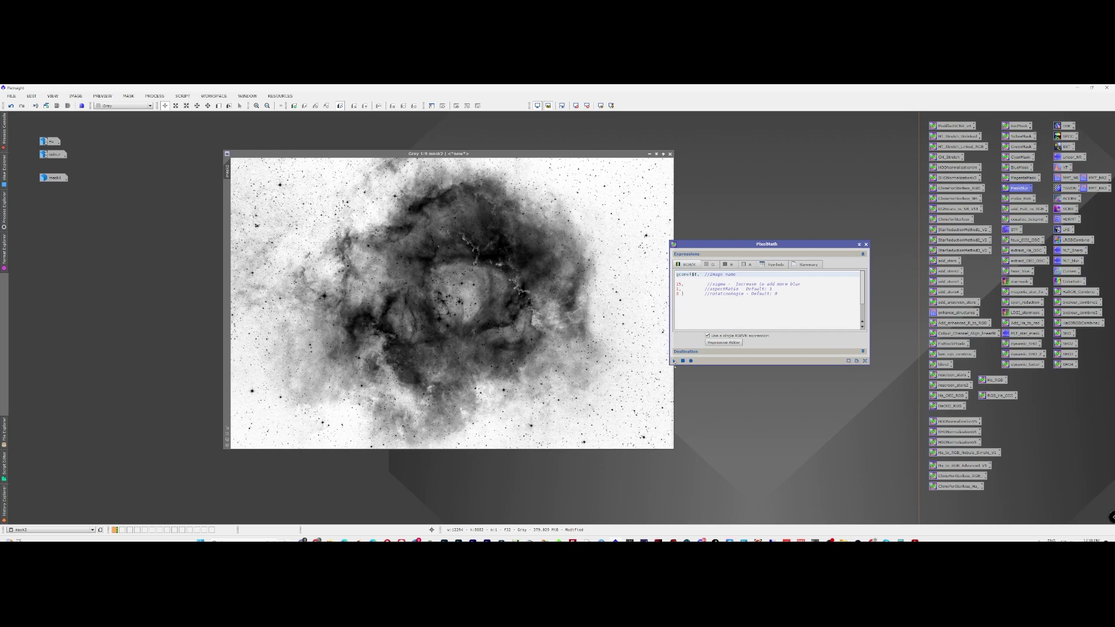
left_click(675, 361)
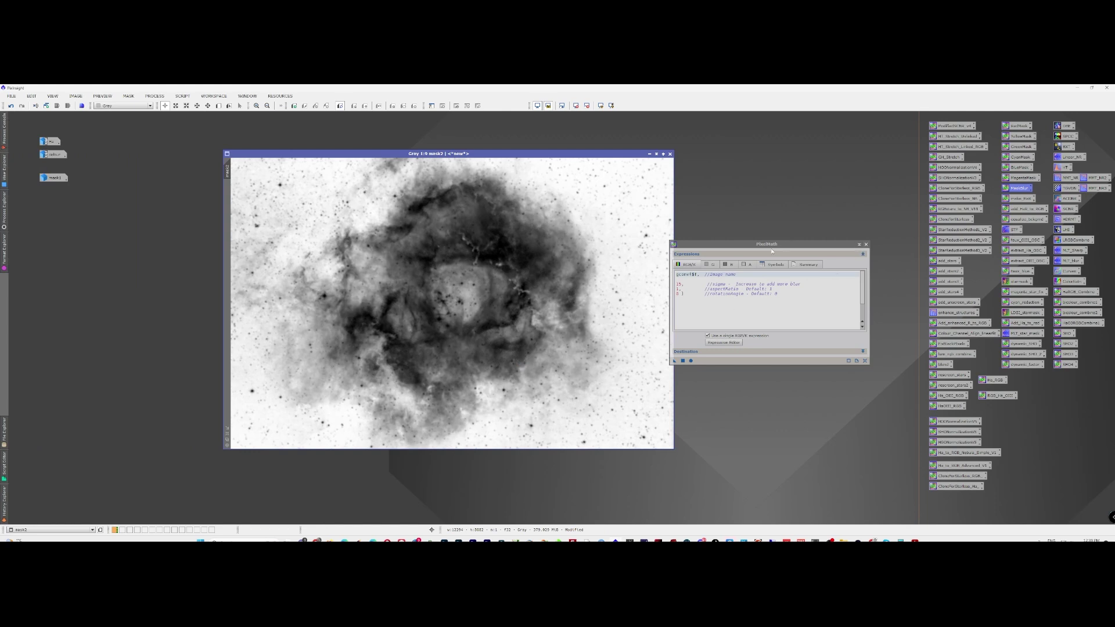
left_click_drag(772, 247, 820, 202)
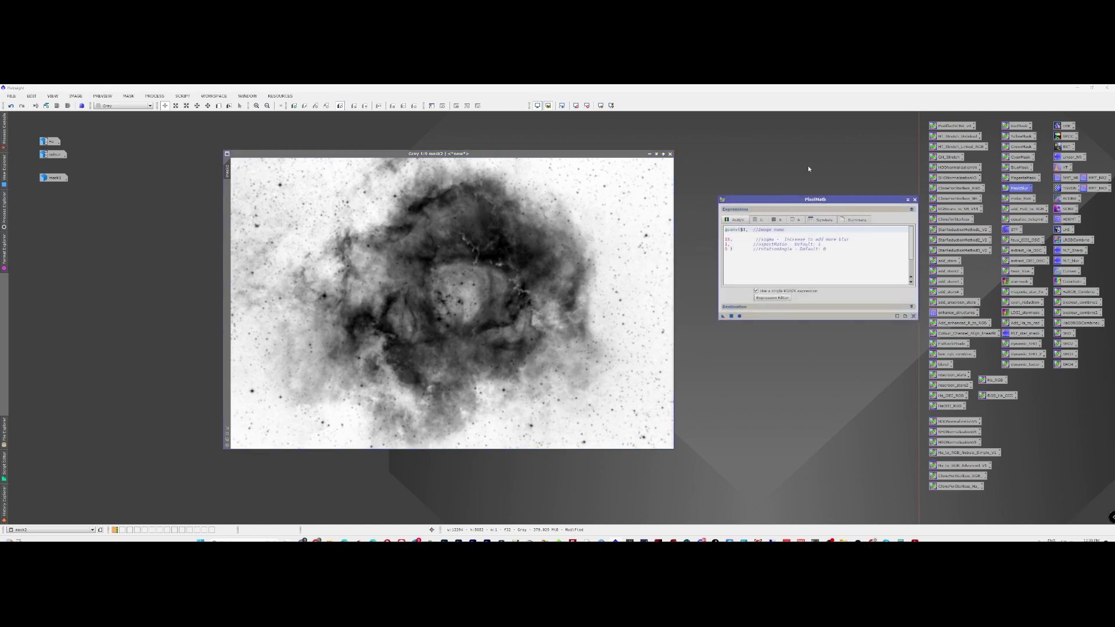
left_click(915, 200)
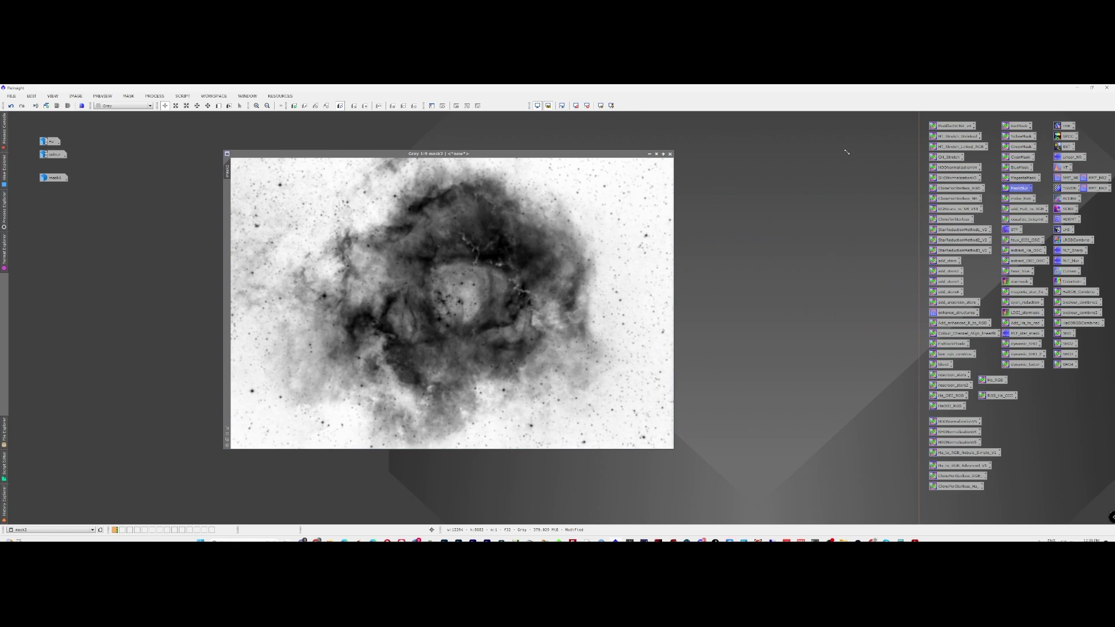
left_click(814, 237)
Review the saved MaskBlur expression, then close it and reselect the blurred mask.
double_click(1026, 190)
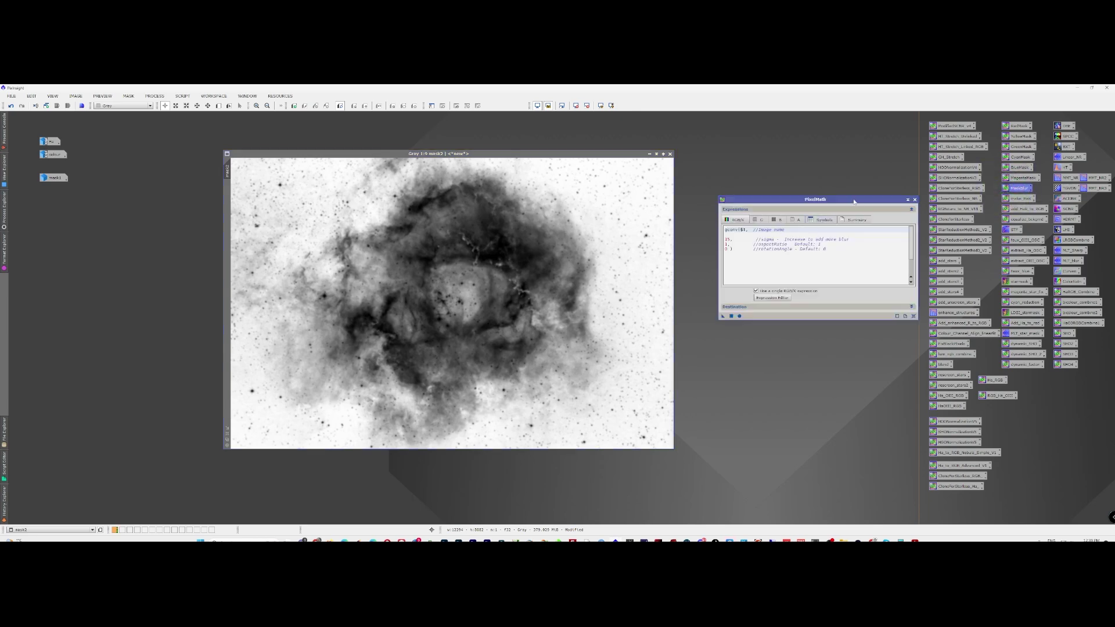
left_click_drag(852, 200, 834, 199)
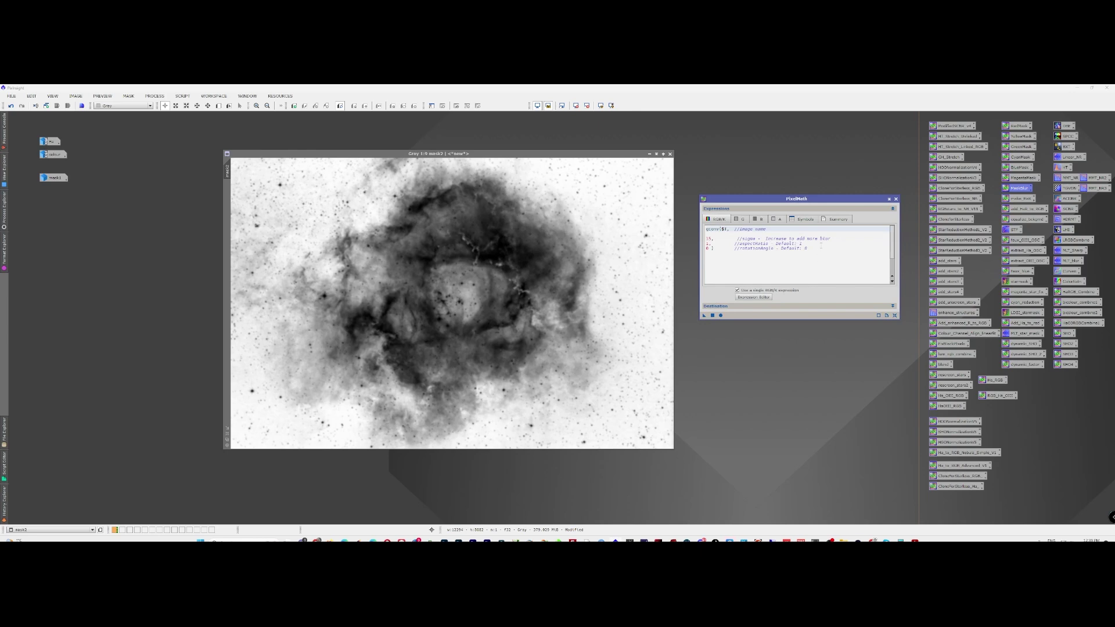
left_click(895, 198)
left_click(559, 322)
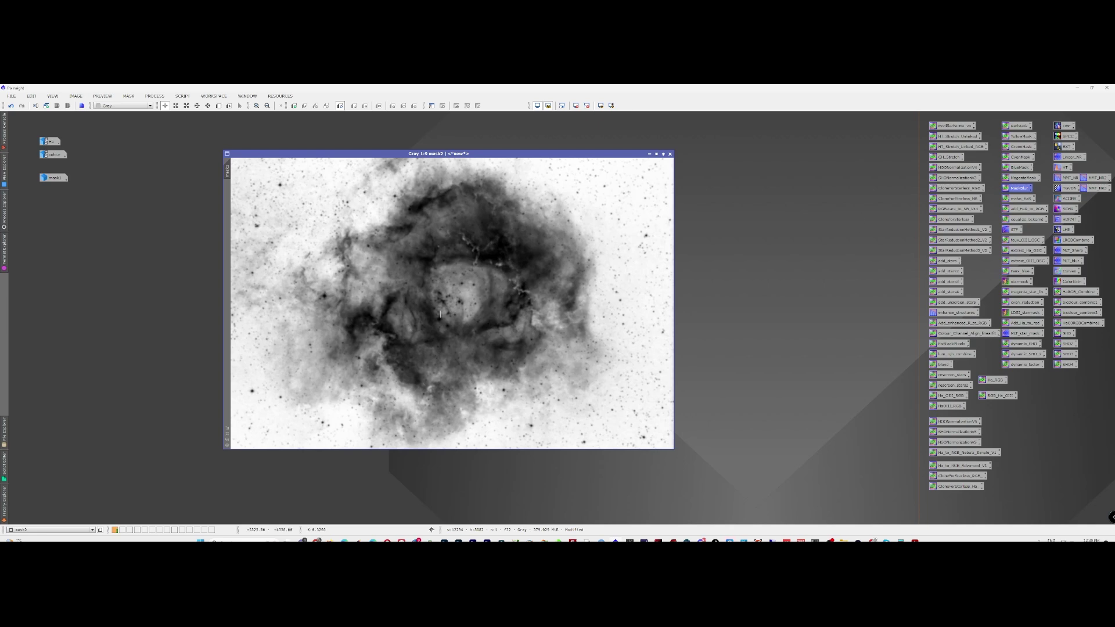
left_click(757, 420)
Restore the minimized Rosette Ha image and position its window beside mask2.
double_click(51, 141)
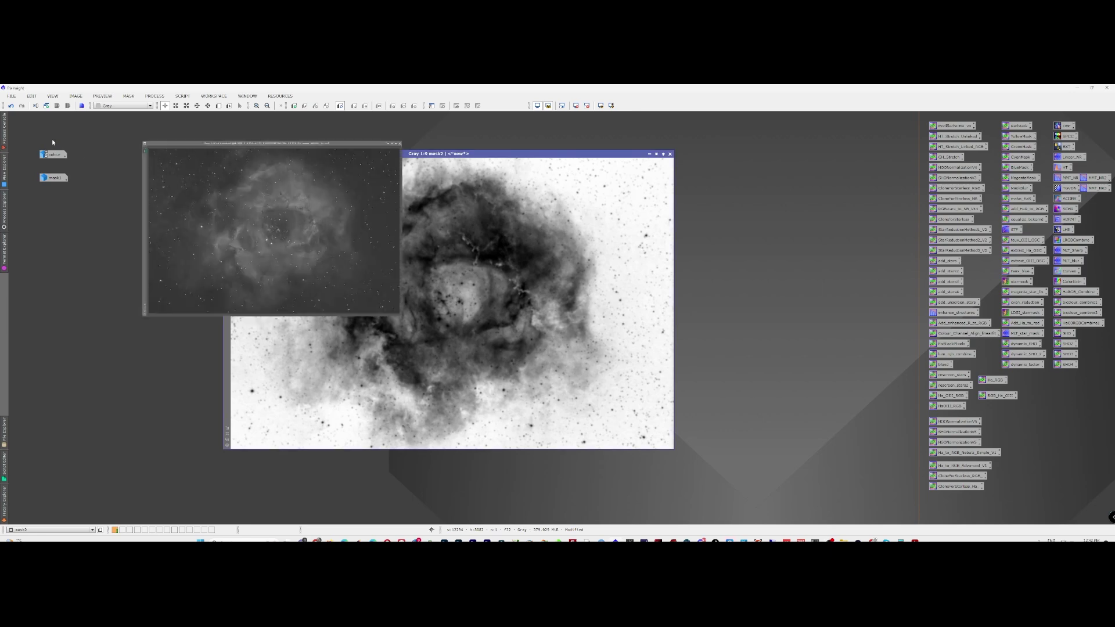
left_click_drag(432, 151, 536, 173)
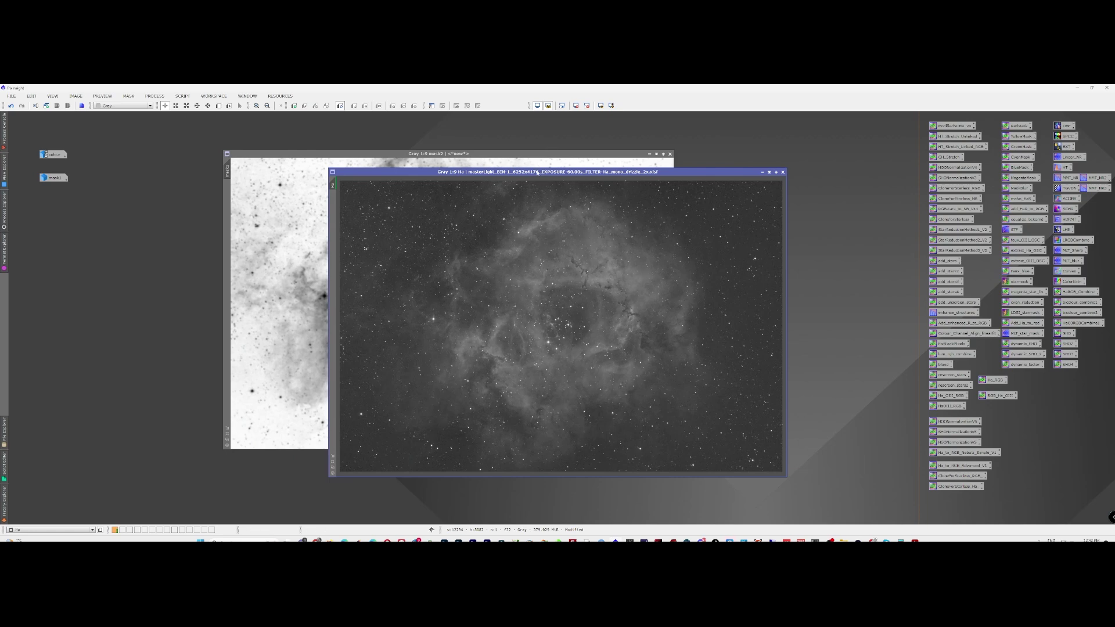
left_click_drag(536, 174, 586, 152)
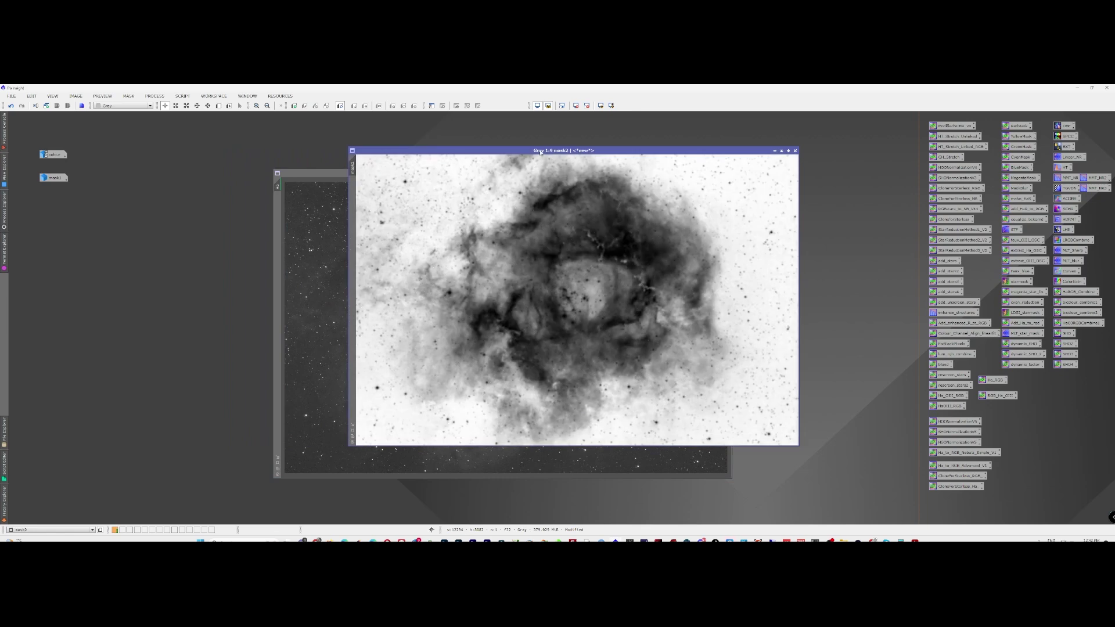
Apply mask2 to the Ha image, invert it to protect the background, then iconize Ha.
left_click_drag(360, 178, 279, 216)
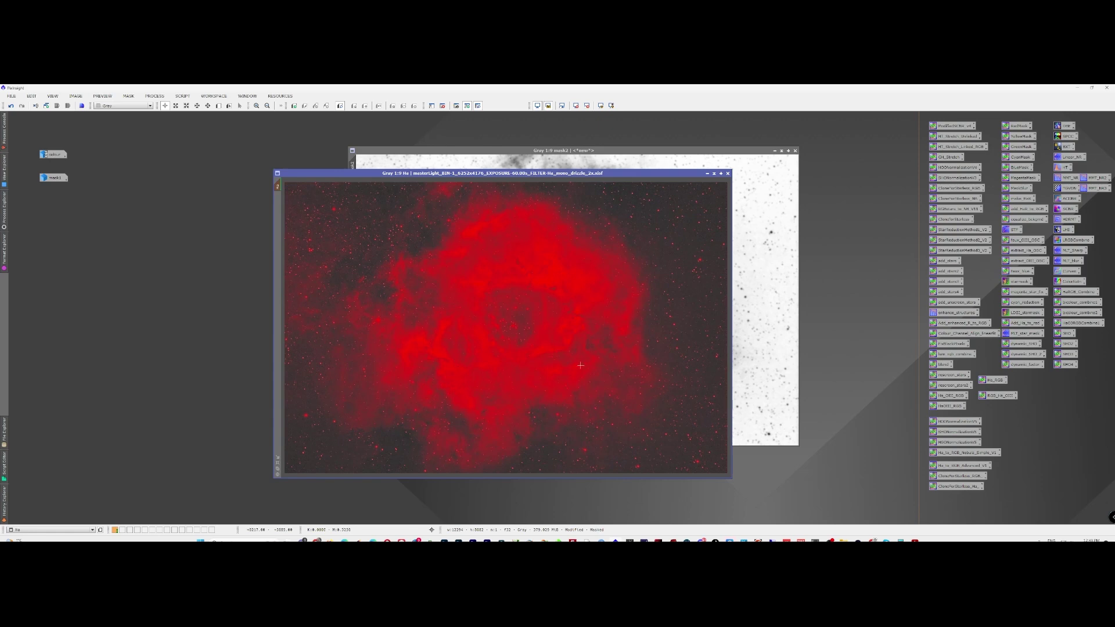
left_click(456, 106)
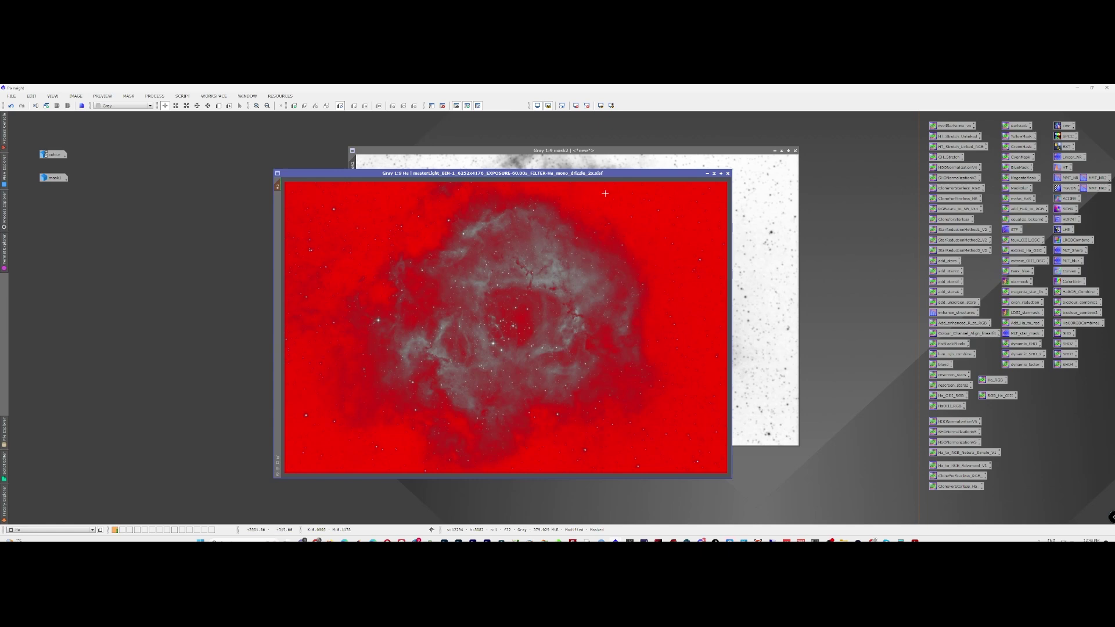
left_click(707, 174)
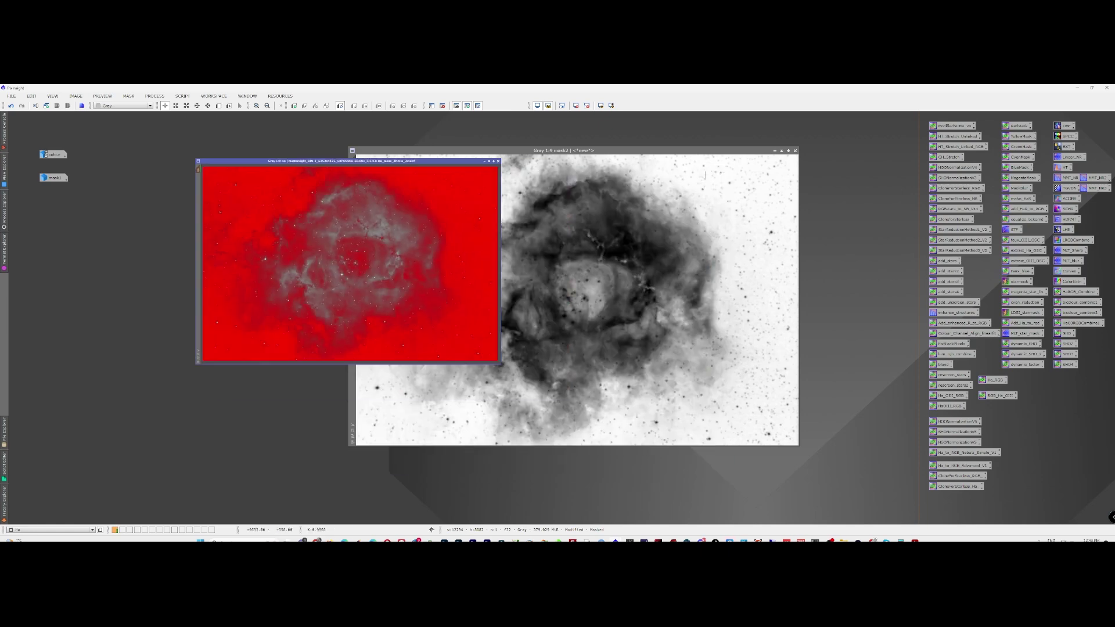
Open the M51 colour image and iconize mask2, parking it below the mask1 icon.
double_click(54, 155)
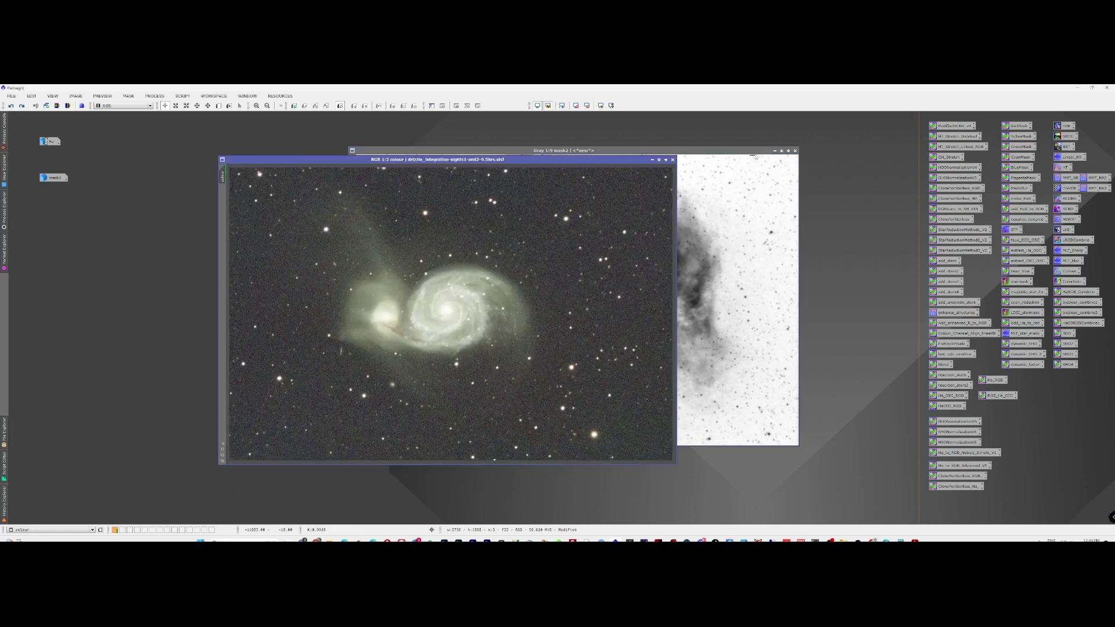
left_click(775, 150)
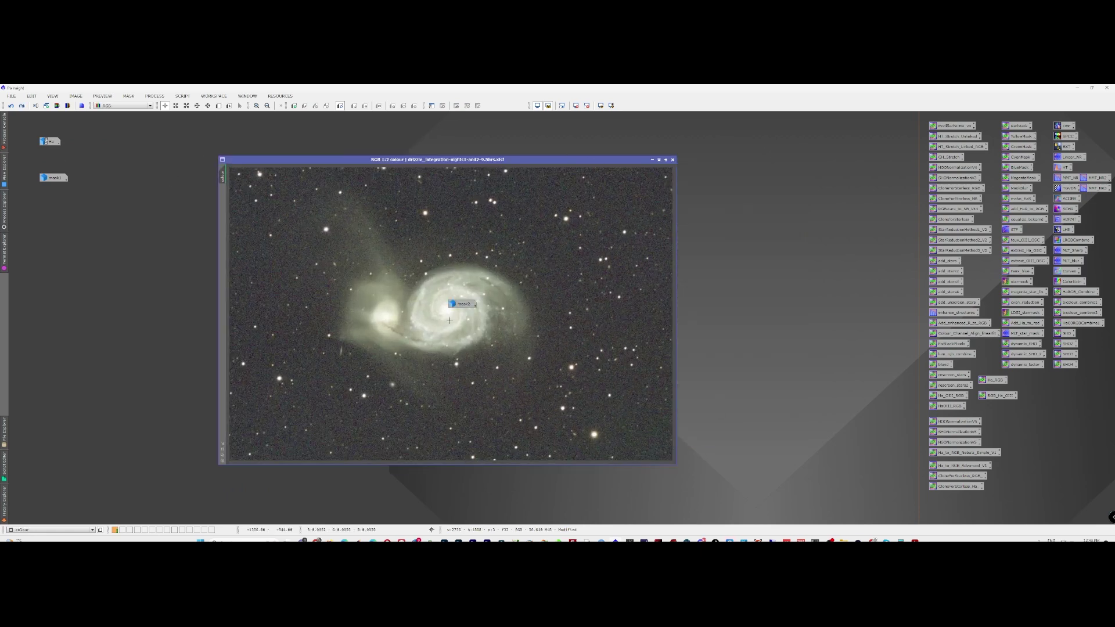
left_click_drag(462, 304, 52, 186)
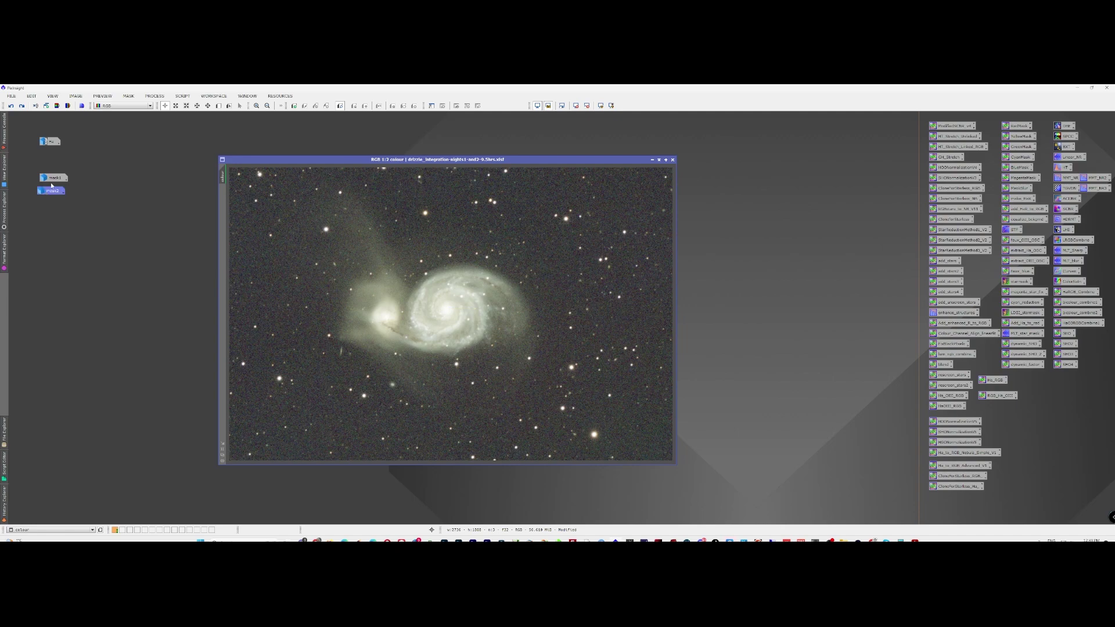
Apply mask1 as the mask on the M51 colour image, then iconize mask1.
double_click(54, 178)
left_click_drag(303, 170, 449, 196)
left_click_drag(359, 214, 224, 204)
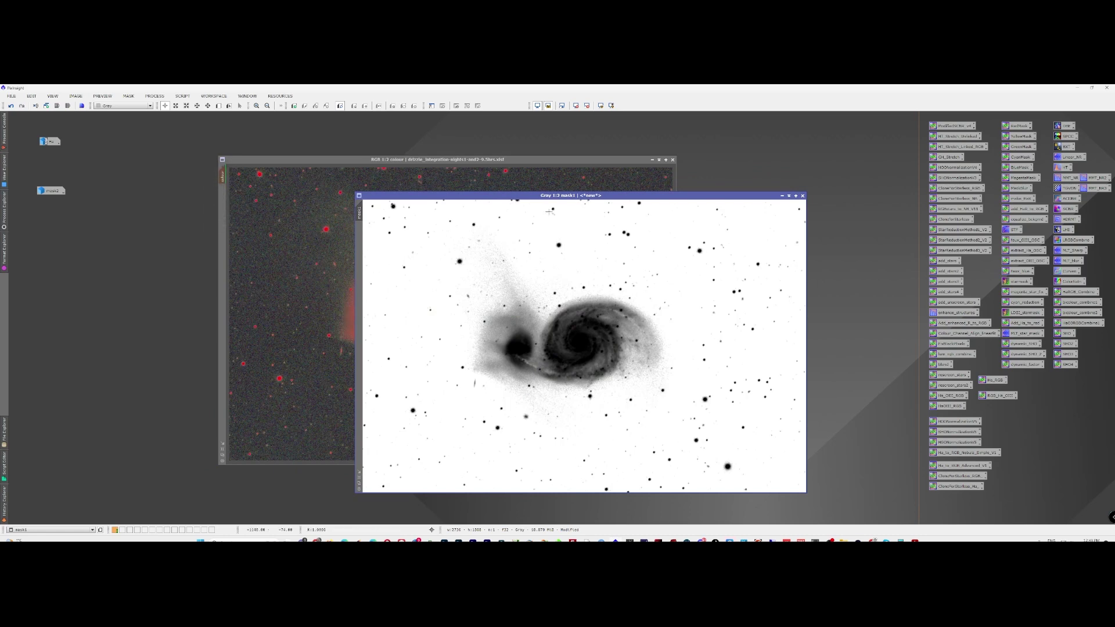
left_click(783, 196)
mouse_move(496, 161)
left_mouse_down()
mouse_move(513, 182)
mouse_move(503, 174)
left_mouse_up()
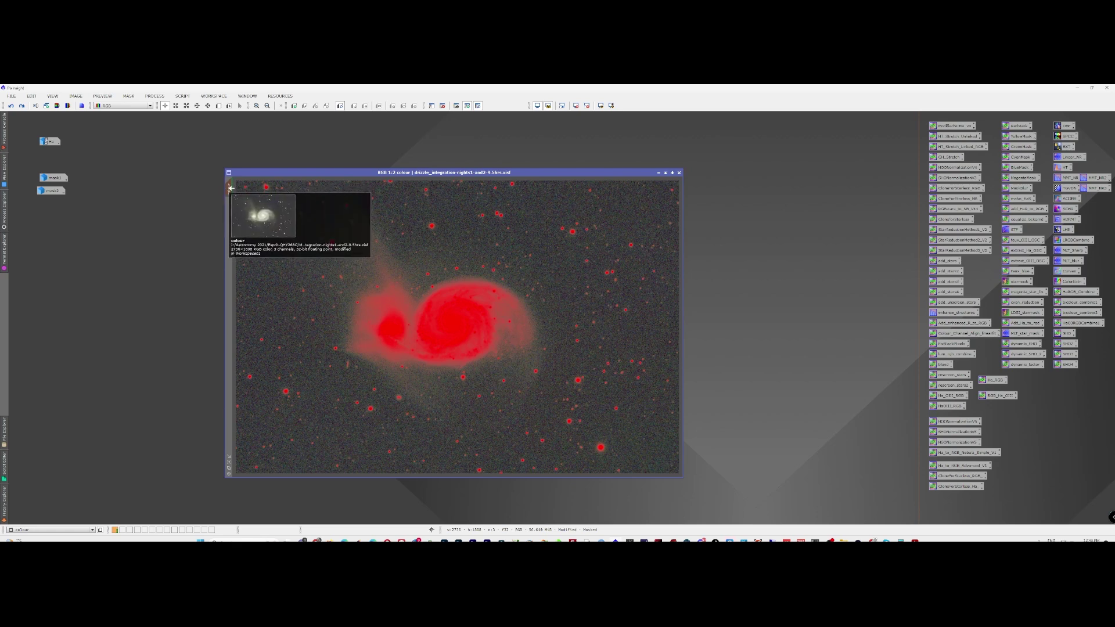
Invert mask1 on the M51 image via the context menu's Mask > Invert Mask.
right_click(511, 264)
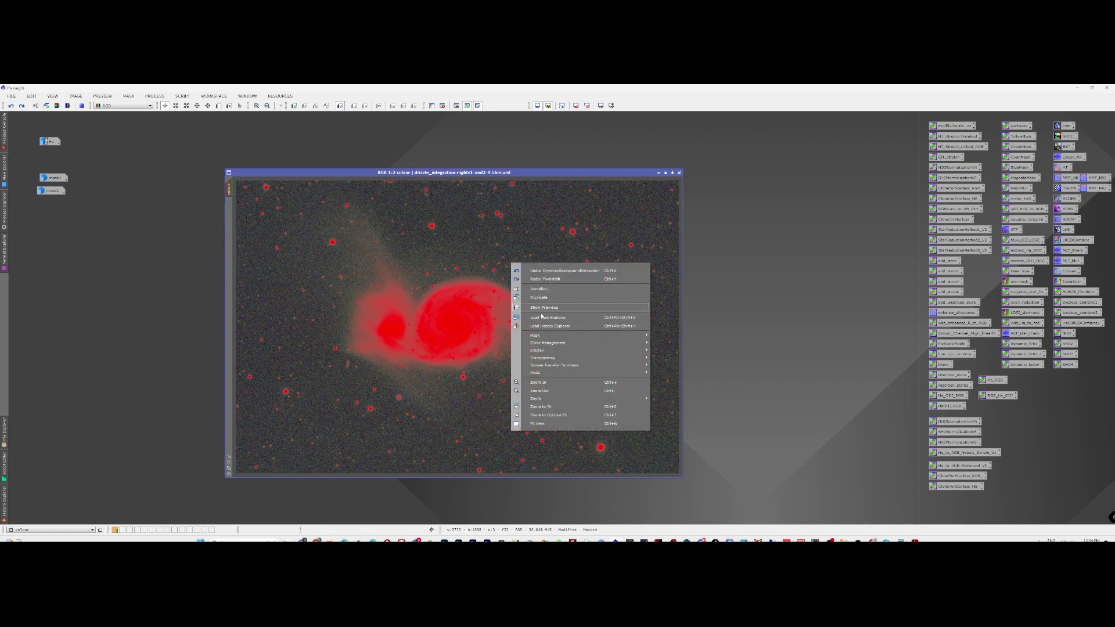
mouse_move(546, 335)
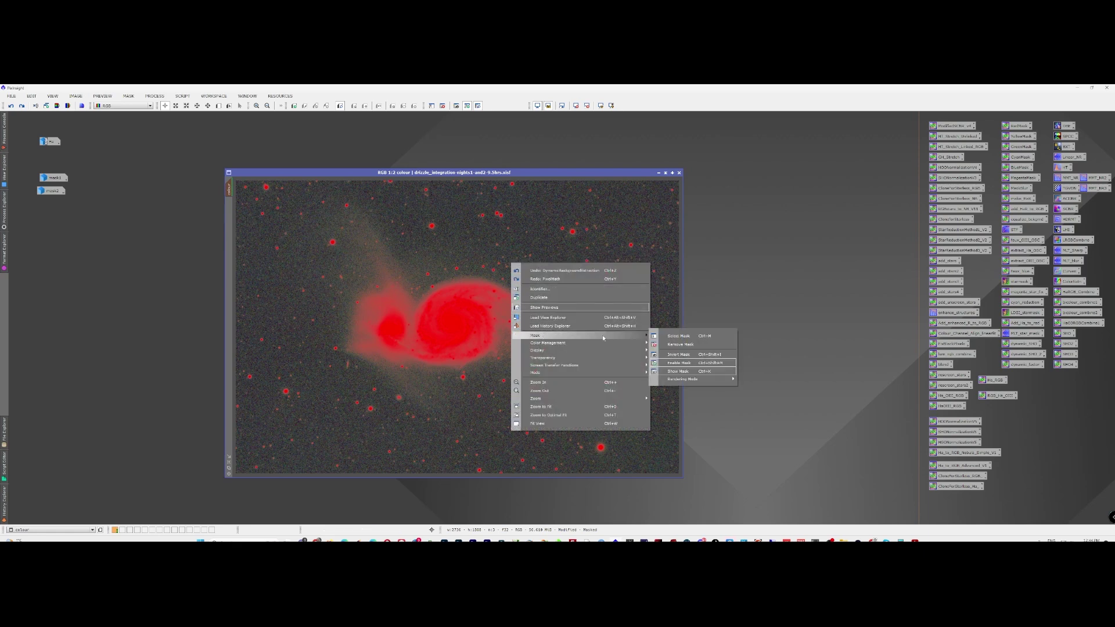
left_click(688, 356)
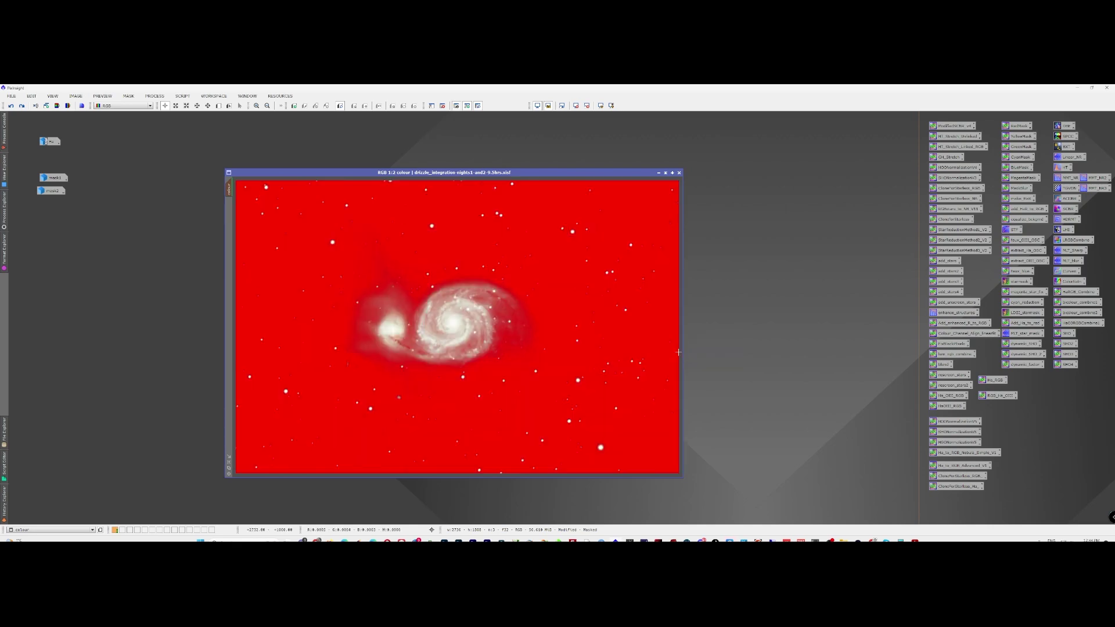
Turn off the Show/Hide Mask overlay on M51 so it displays in natural colour.
left_click(478, 106)
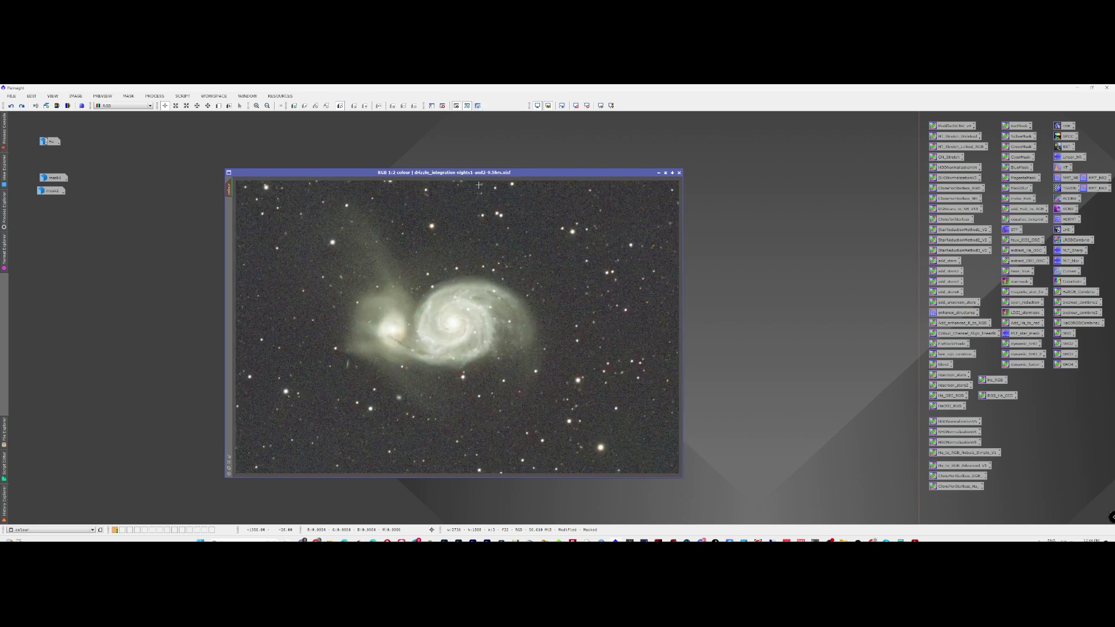
left_click(479, 106)
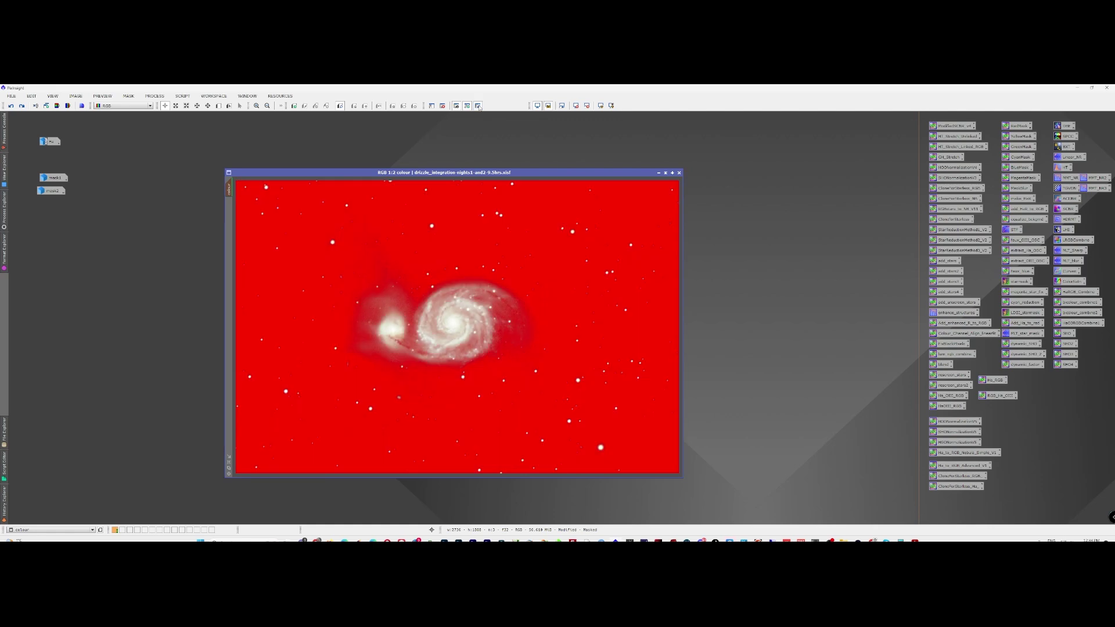
left_click(479, 106)
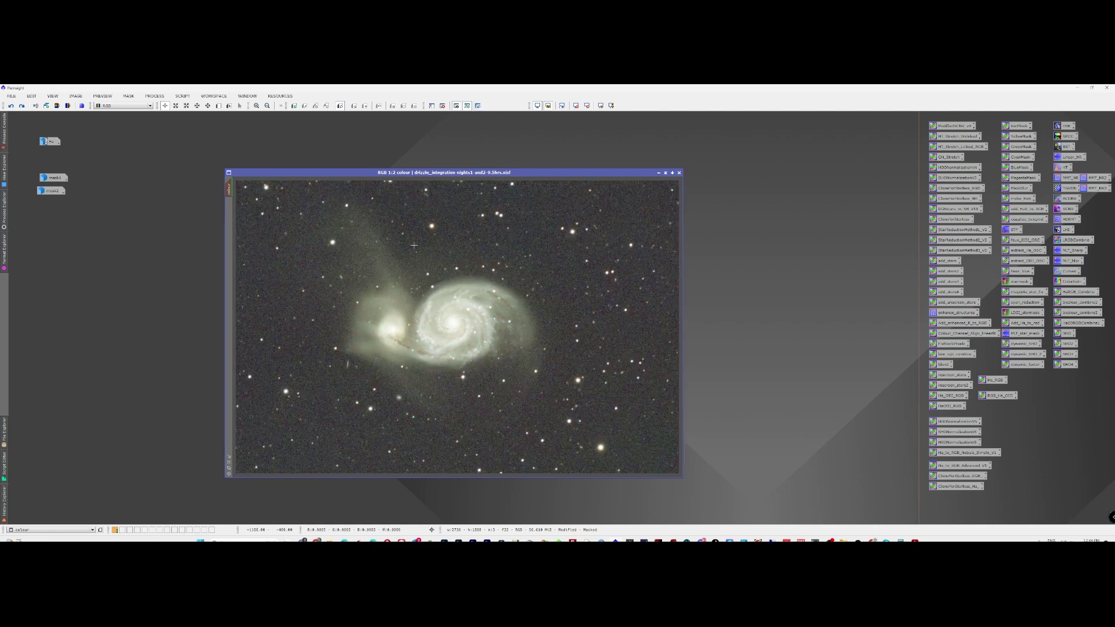
mouse_move(229, 188)
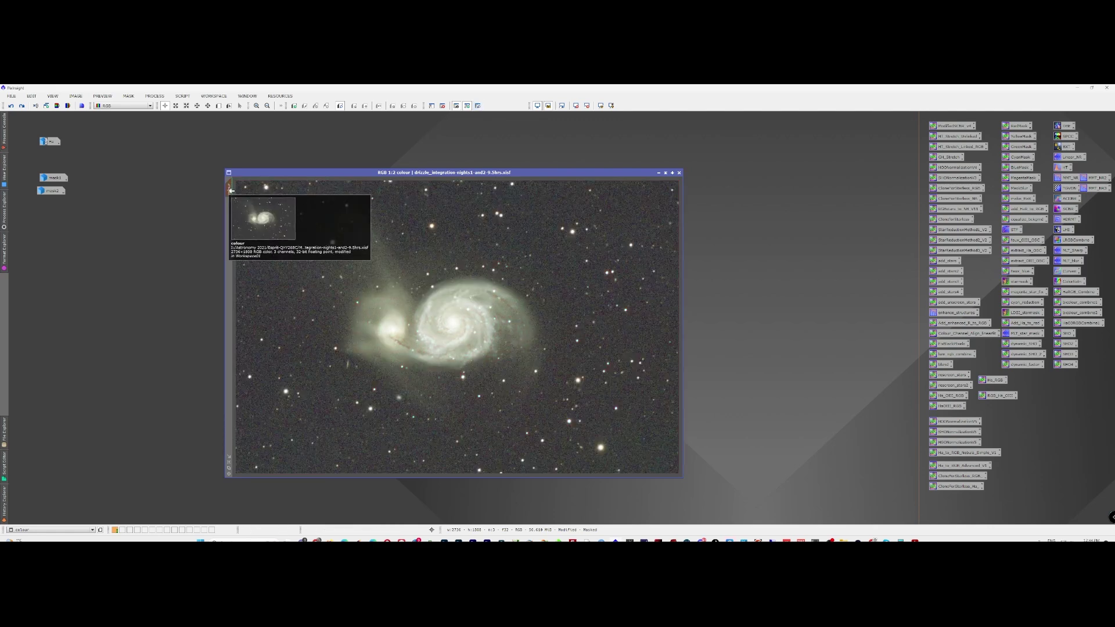